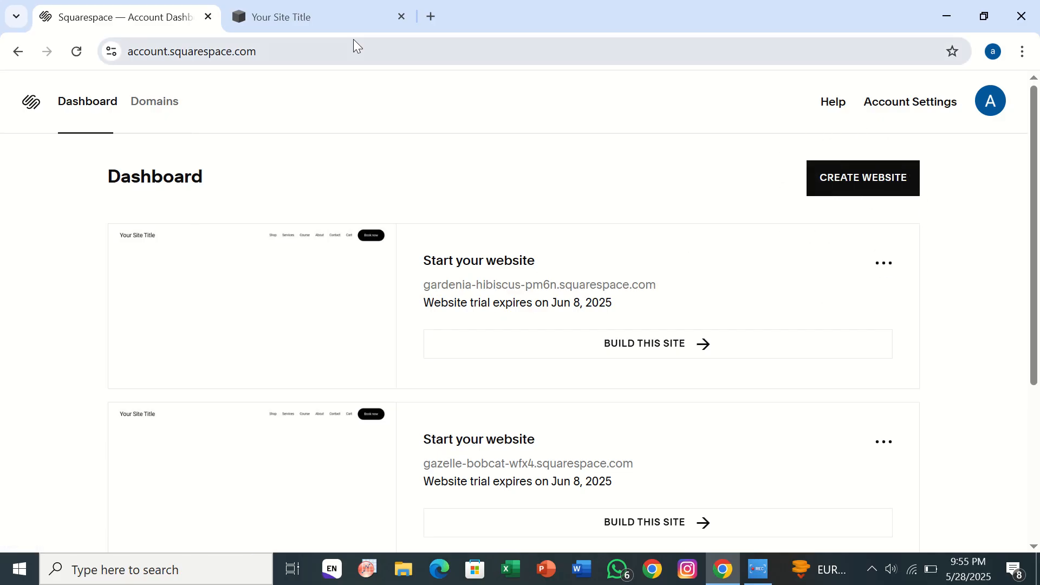
Open the site editor, preview the course sales page, then preview the home page.
click(306, 17)
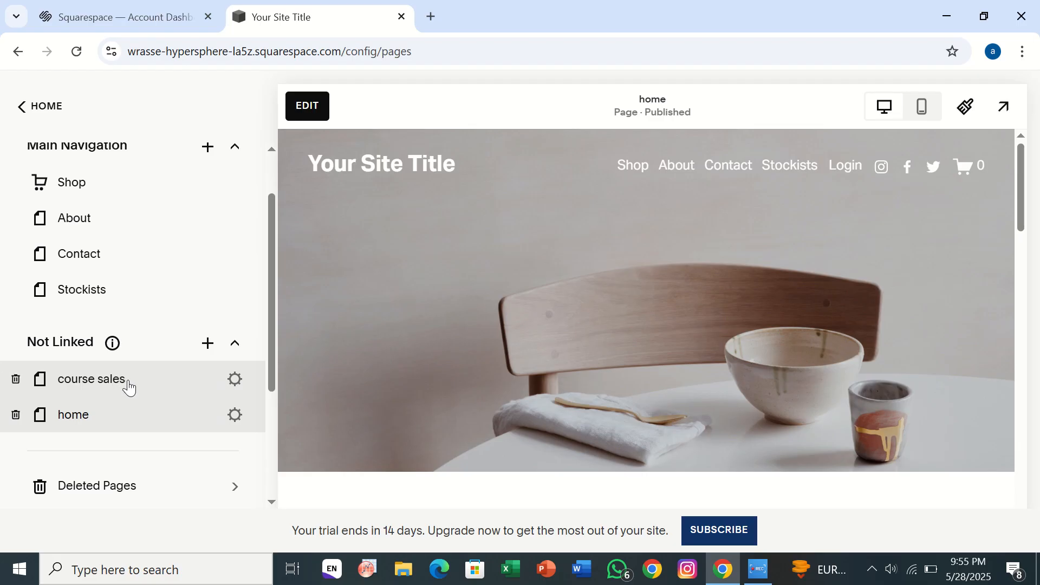
click(158, 375)
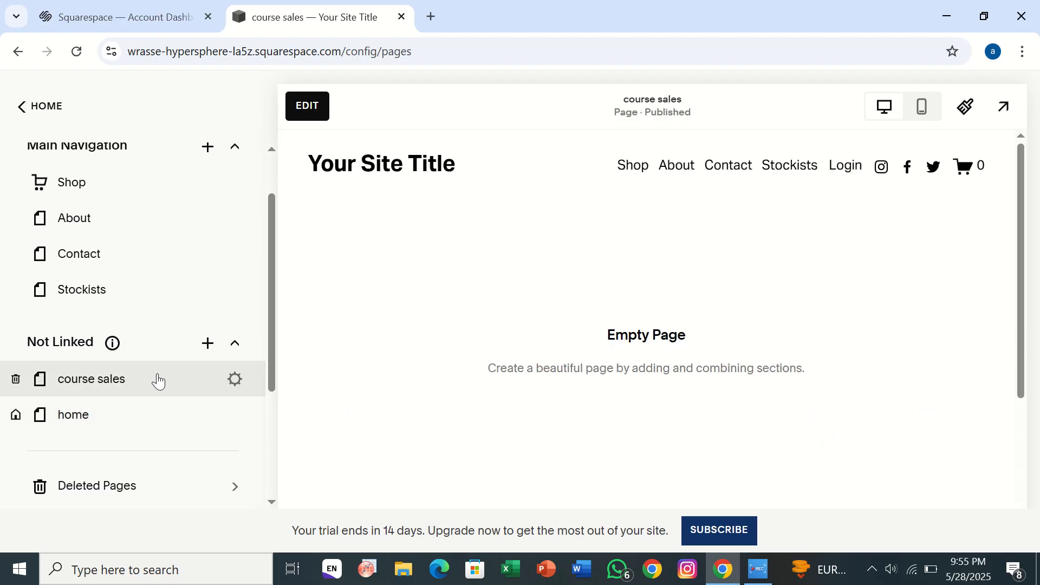
click(144, 415)
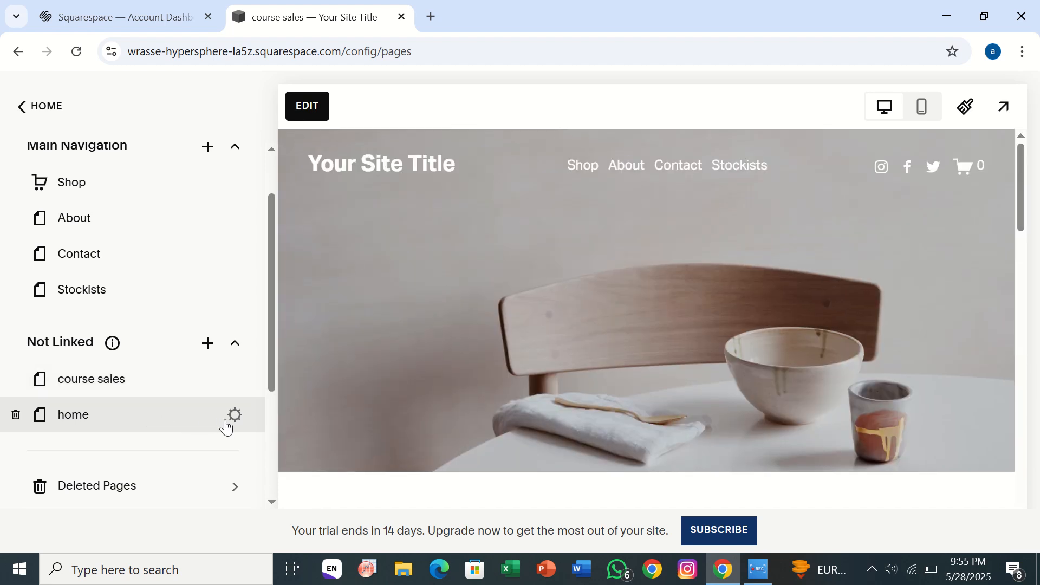
Duplicate the home page from its settings to create 'home (Copy)' under Not Linked.
click(234, 416)
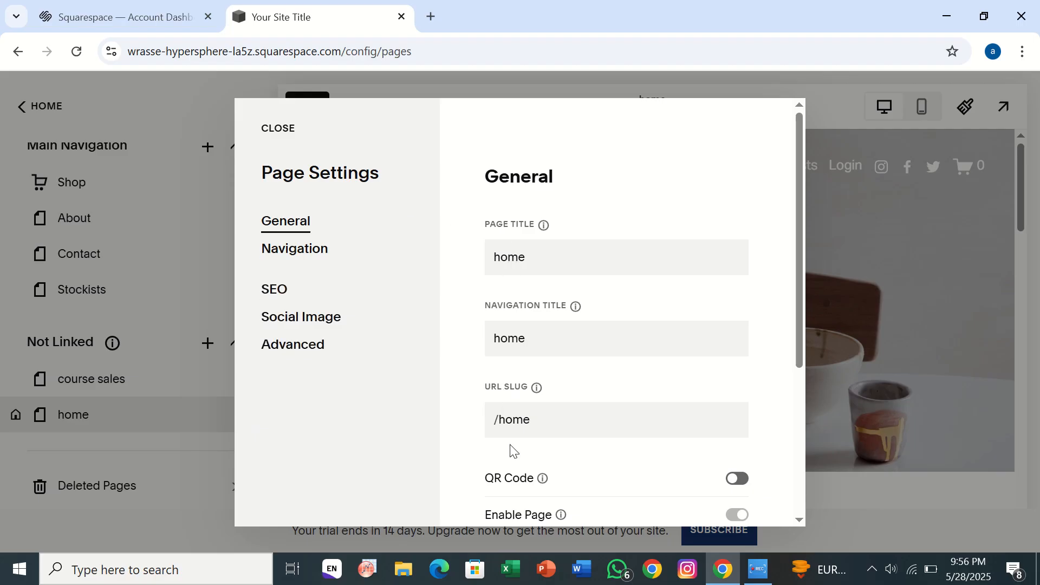
scroll(511, 449, down, 4)
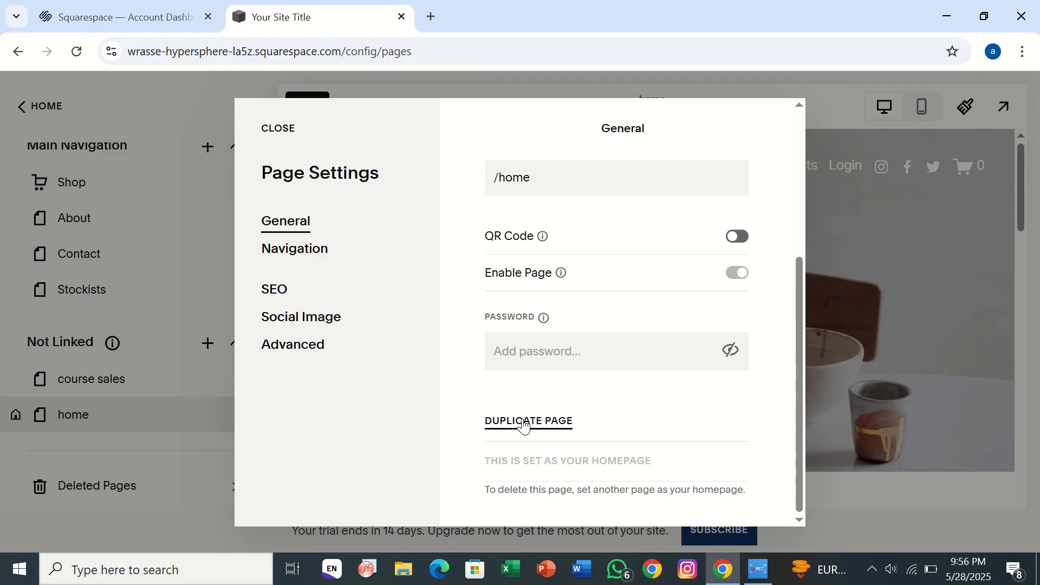
click(523, 425)
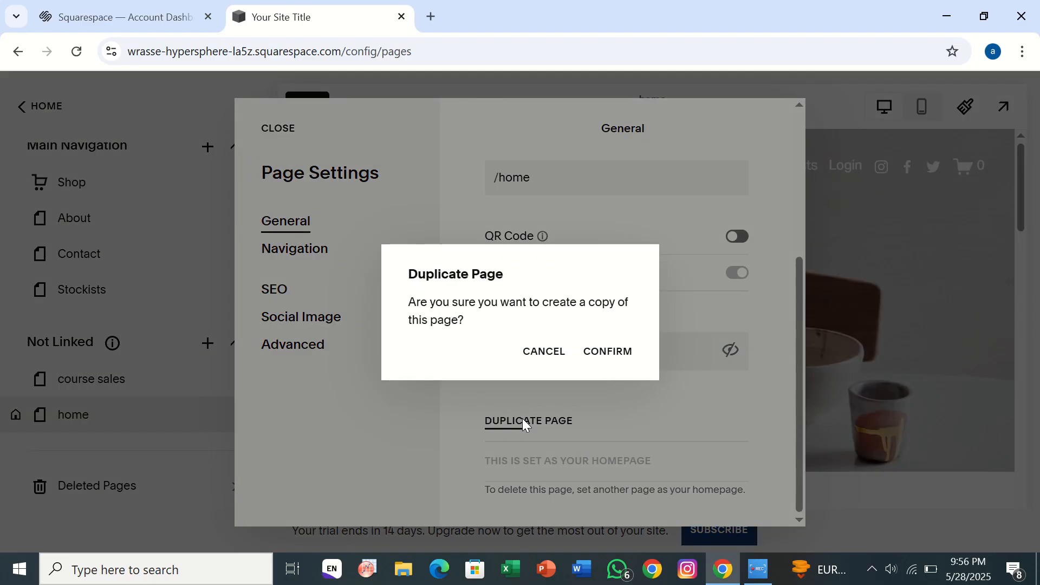
click(610, 352)
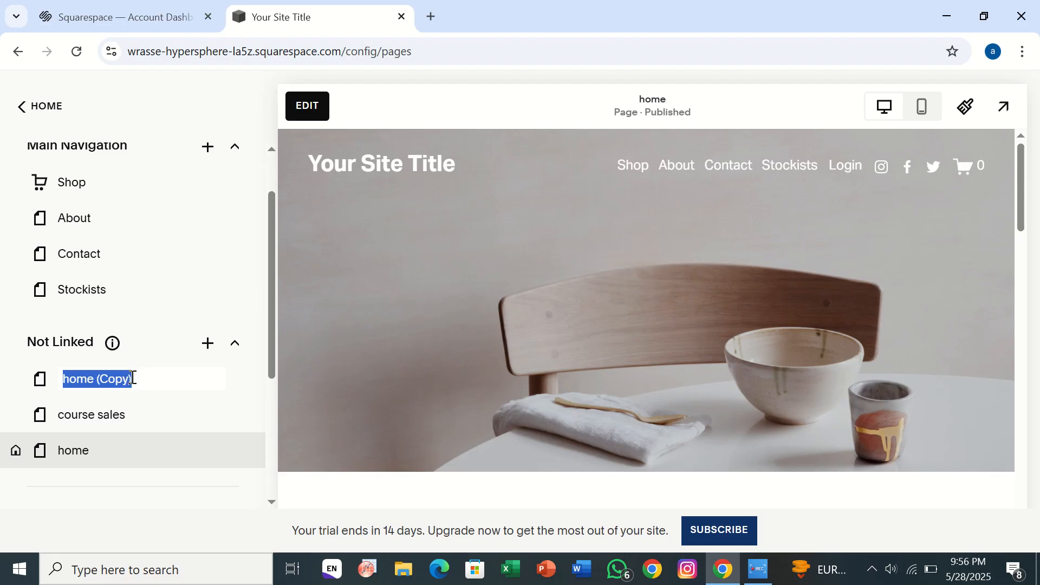
Keep the copy's default name and change its page title to mode123.
key(Return)
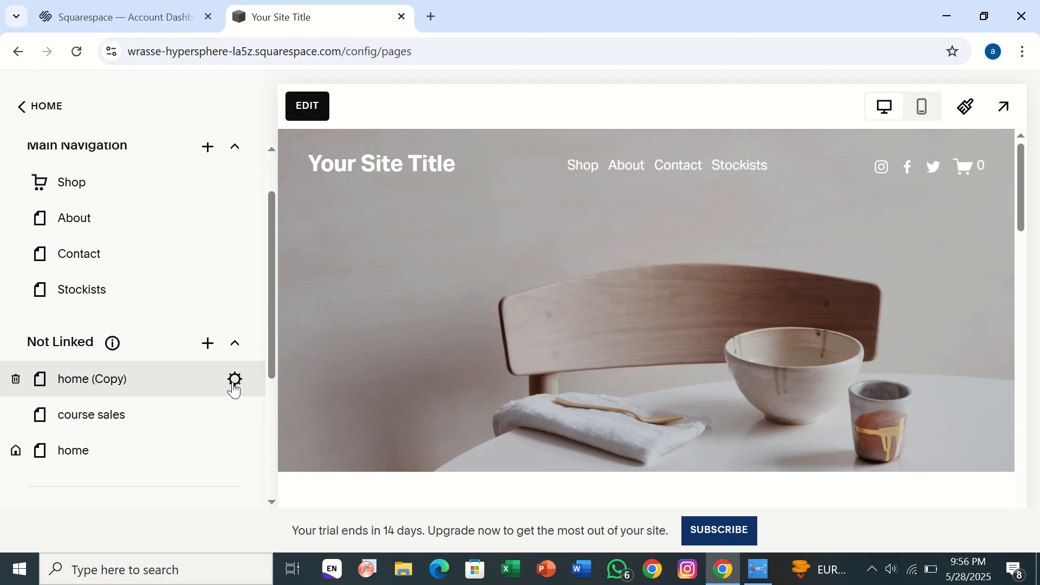
click(234, 381)
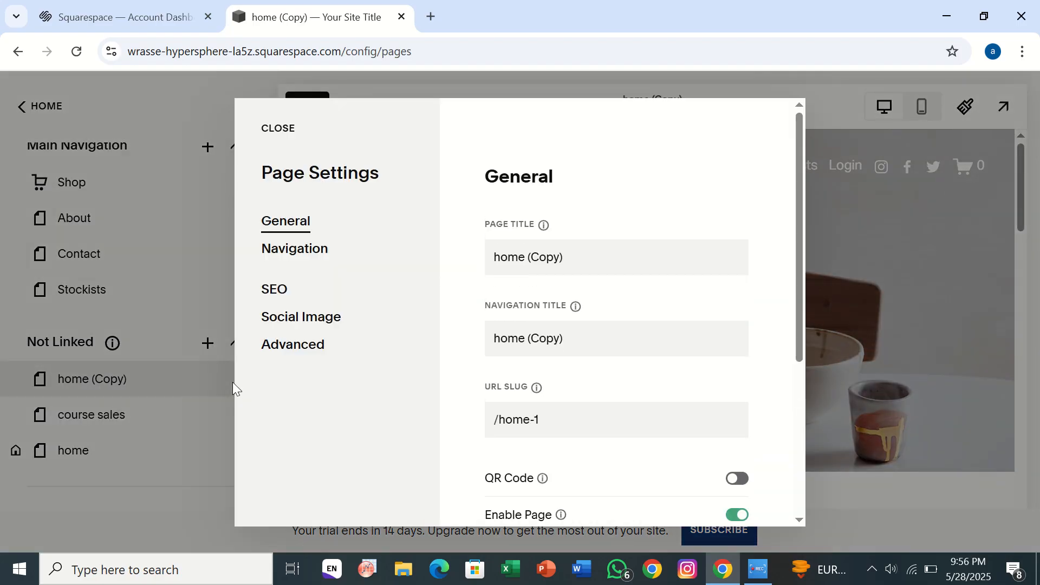
click(585, 250)
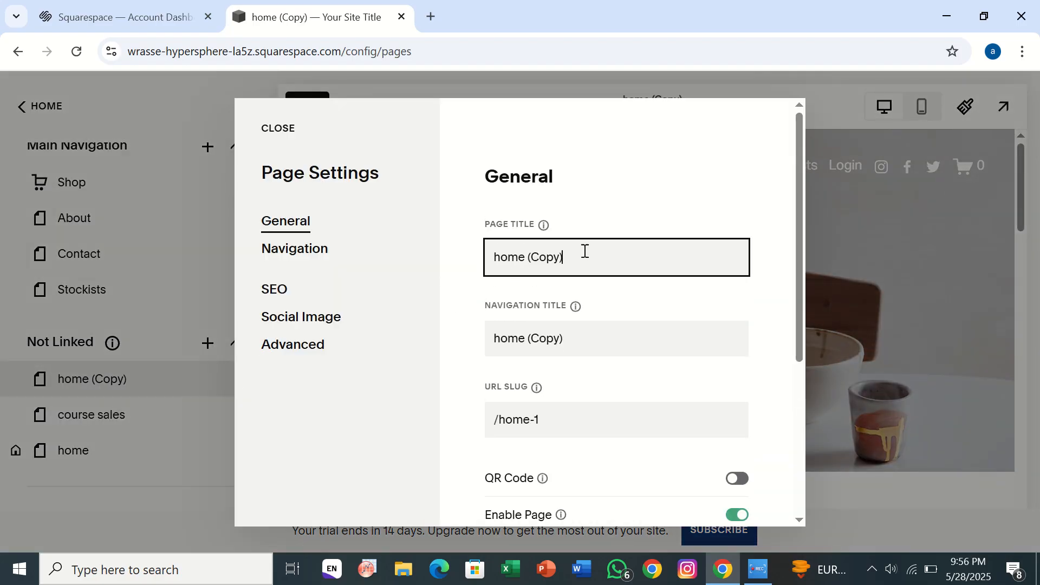
key(BackSpace)
key(BackSpace)
key(BackSpace)
key(BackSpace)
key(BackSpace)
key(BackSpace)
key(BackSpace)
key(BackSpace)
key(BackSpace)
key(BackSpace)
key(BackSpace)
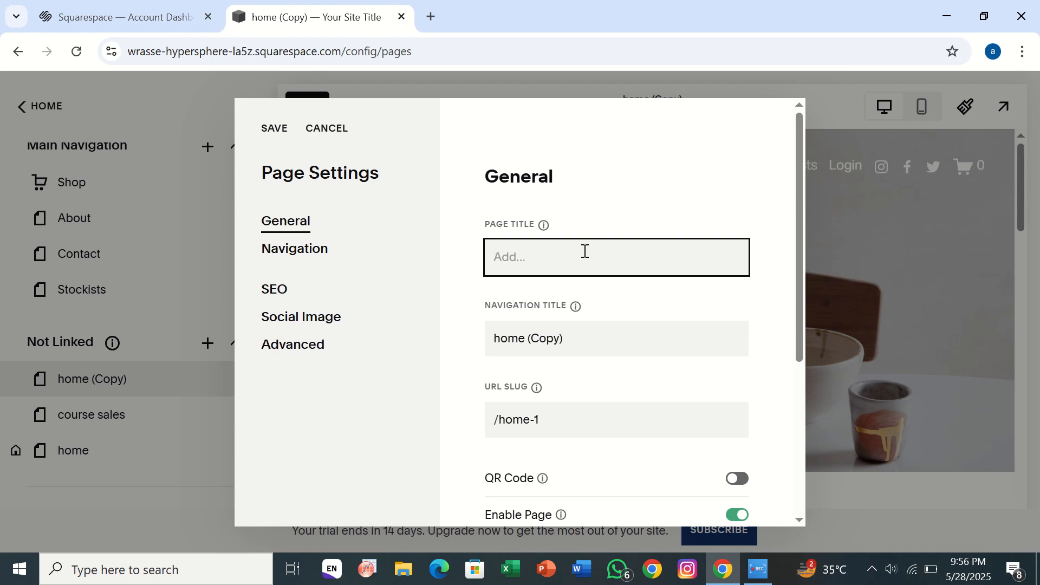
text(mode123)
Set the navigation title to mode123 and the URL slug to /mode123, then save.
click(575, 343)
key(BackSpace)
key(BackSpace)
key(BackSpace)
key(BackSpace)
key(BackSpace)
key(BackSpace)
key(BackSpace)
key(BackSpace)
key(BackSpace)
key(BackSpace)
text(modw123)
click(553, 420)
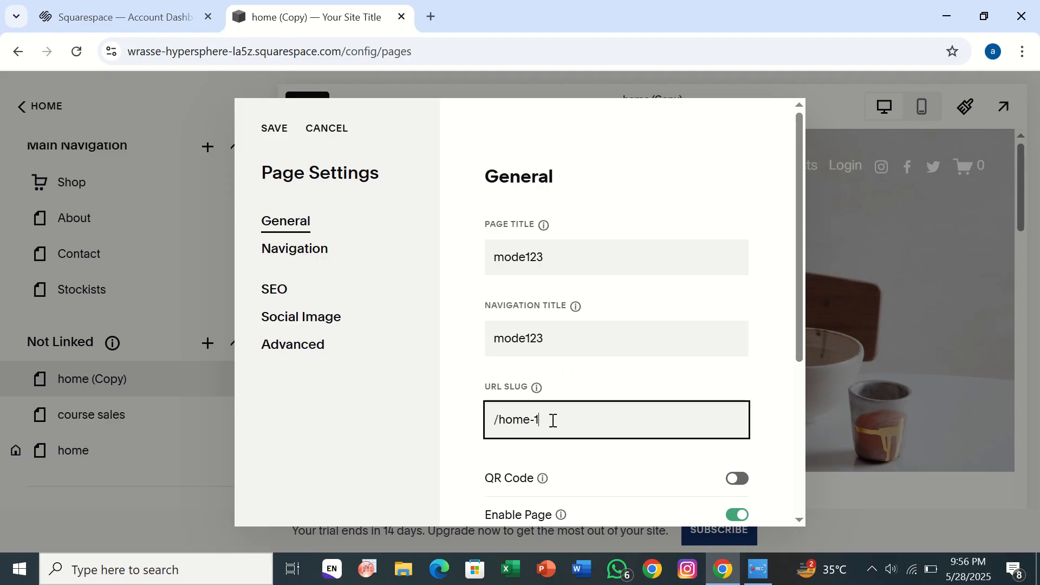
key(BackSpace)
key(BackSpace)
key(BackSpace)
key(BackSpace)
key(BackSpace)
key(BackSpace)
text(/mos)
key(BackSpace)
text(dw)
text(e)
text(123)
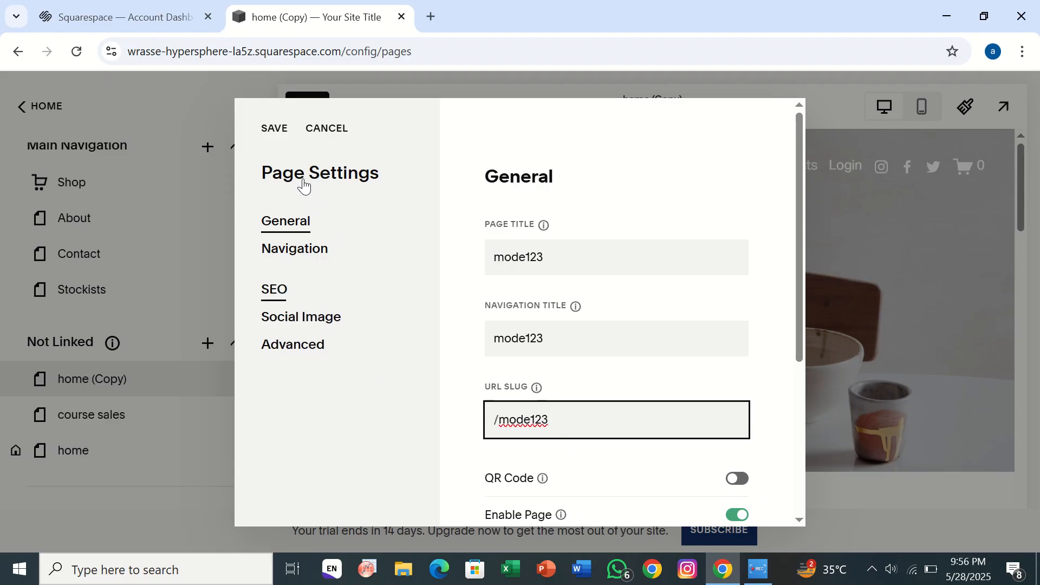
click(280, 126)
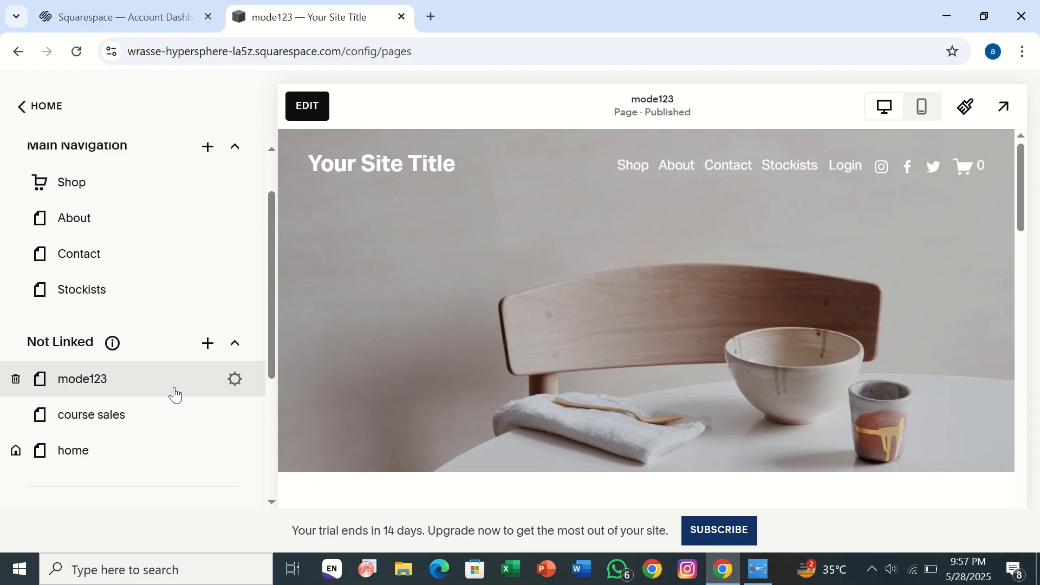
Drag mode123 from Not Linked into Main Navigation, just below Contact.
drag(163, 402, 158, 362)
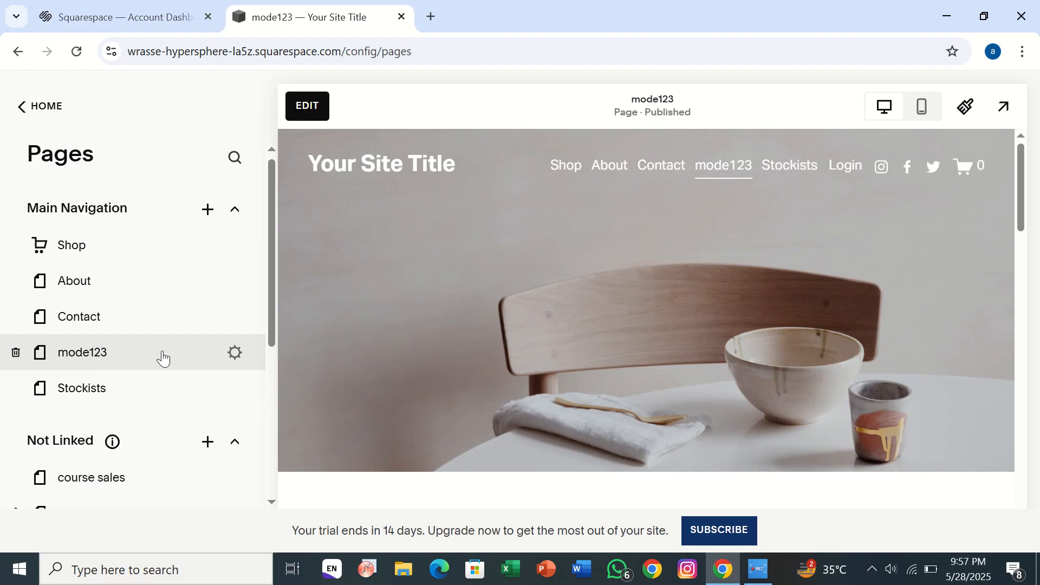
scroll(84, 469, down, 1)
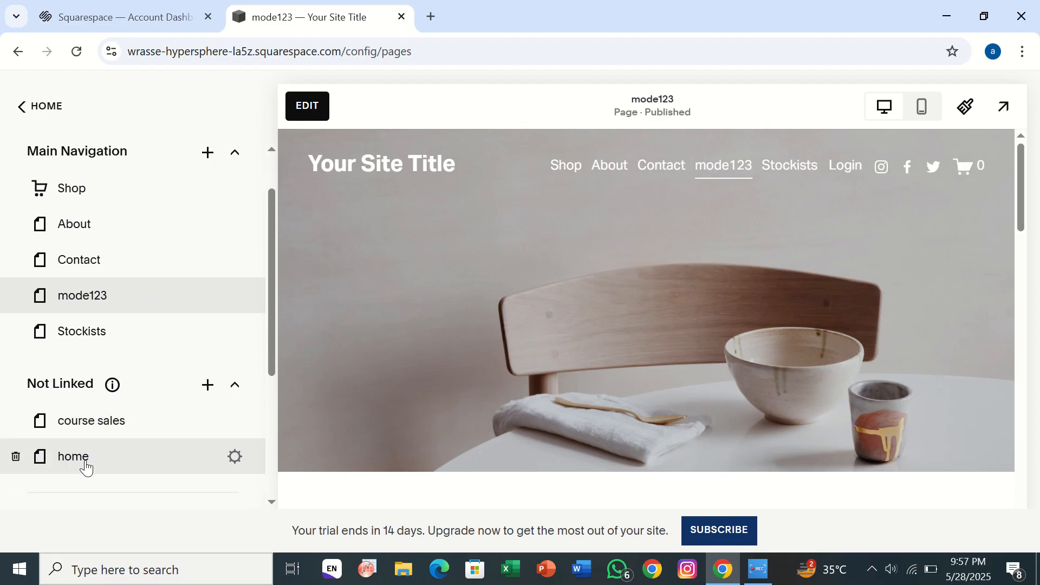
Edit the mode123 page and insert an 'Introduce your brand' section.
click(328, 114)
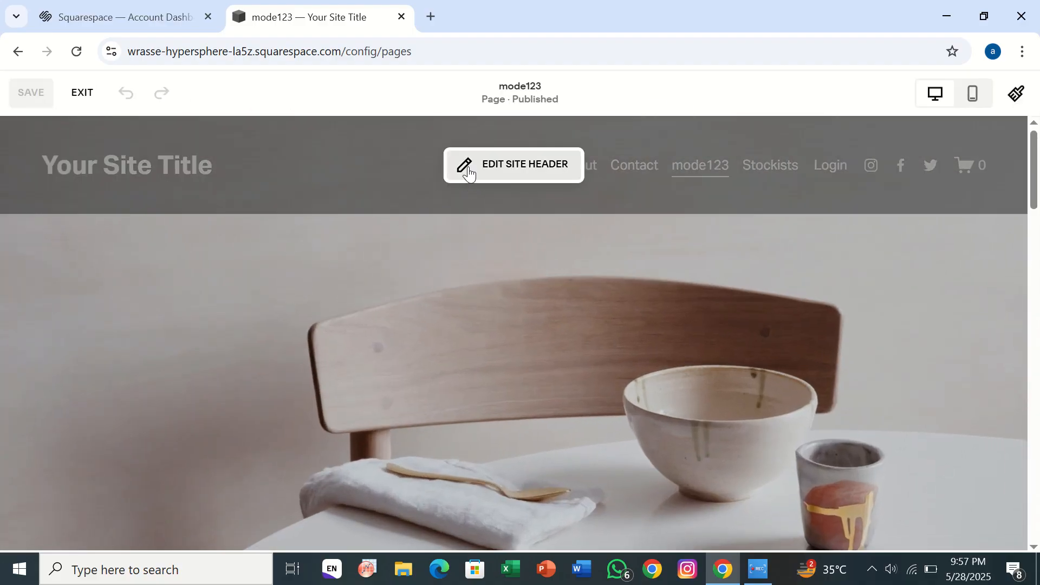
mouse_move(244, 248)
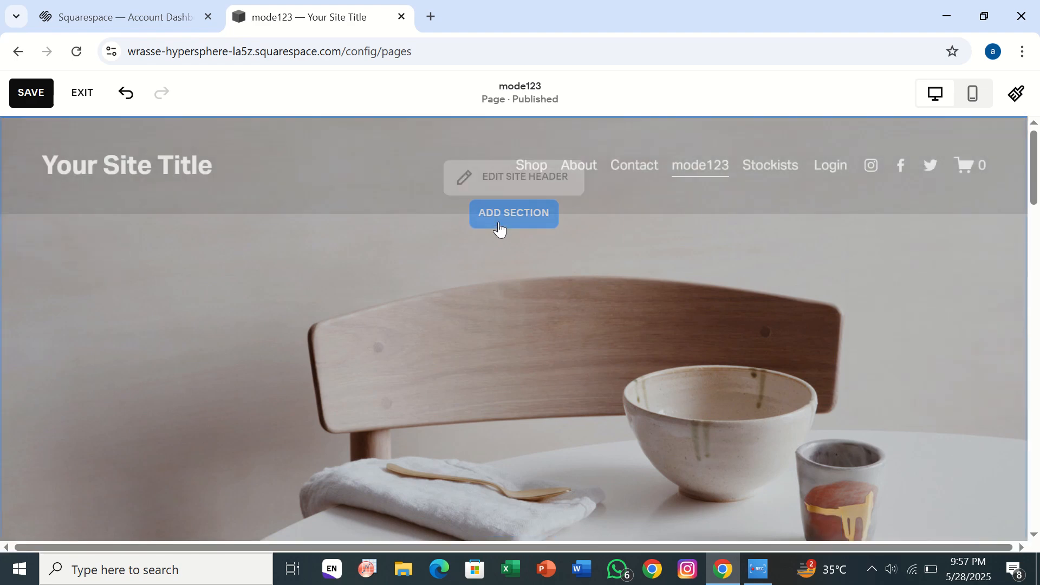
click(498, 228)
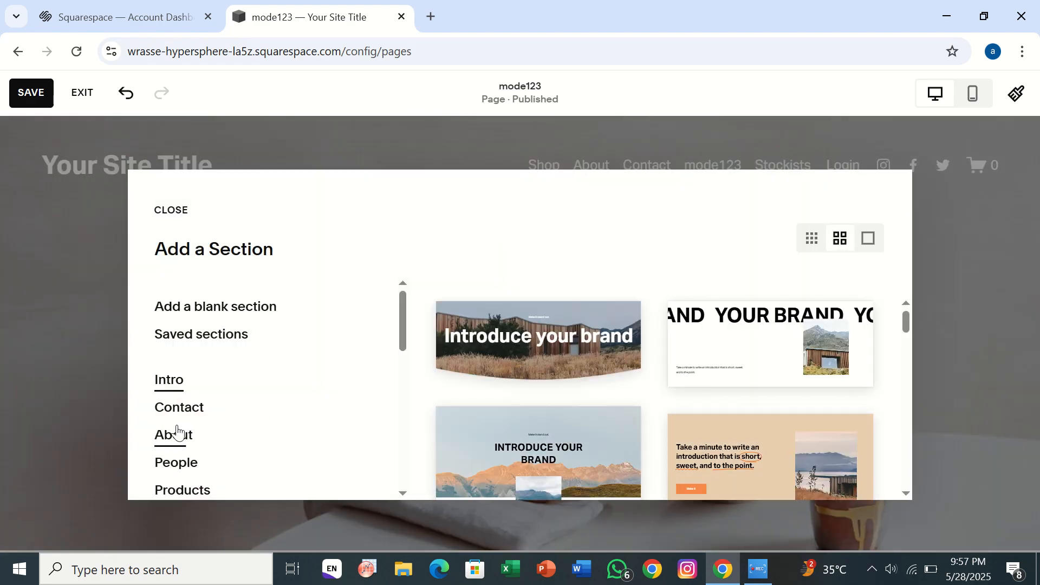
scroll(177, 432, down, 3)
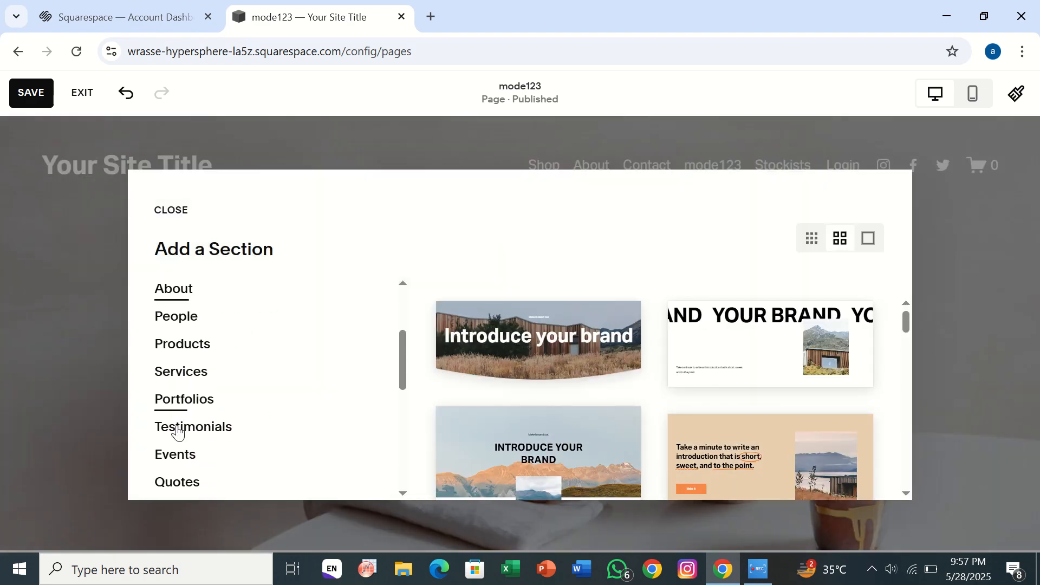
click(522, 362)
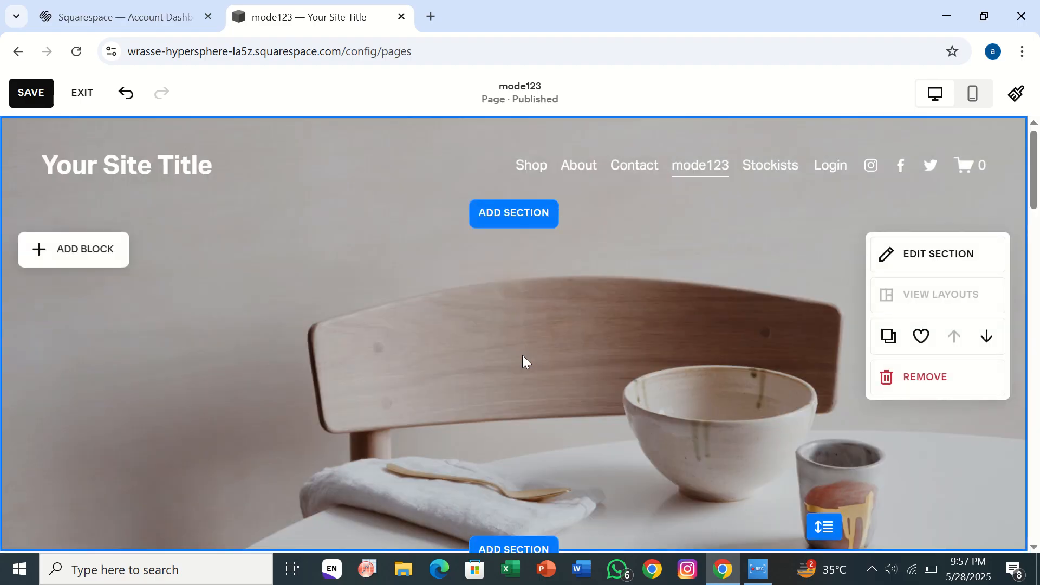
Undo the added section and exit the editor without saving changes.
scroll(522, 355, down, 3)
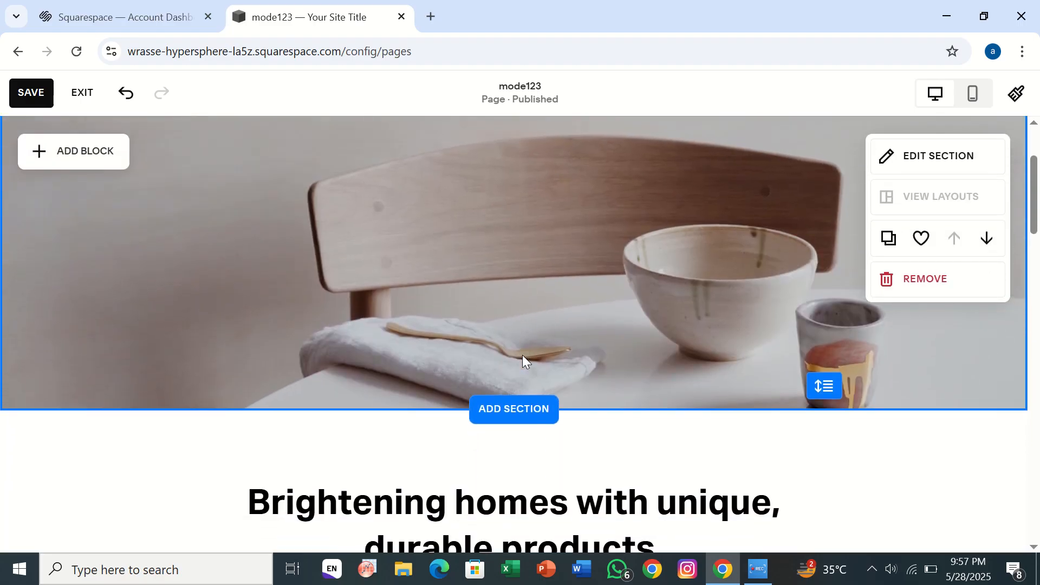
scroll(522, 355, down, 4)
scroll(522, 357, up, 5)
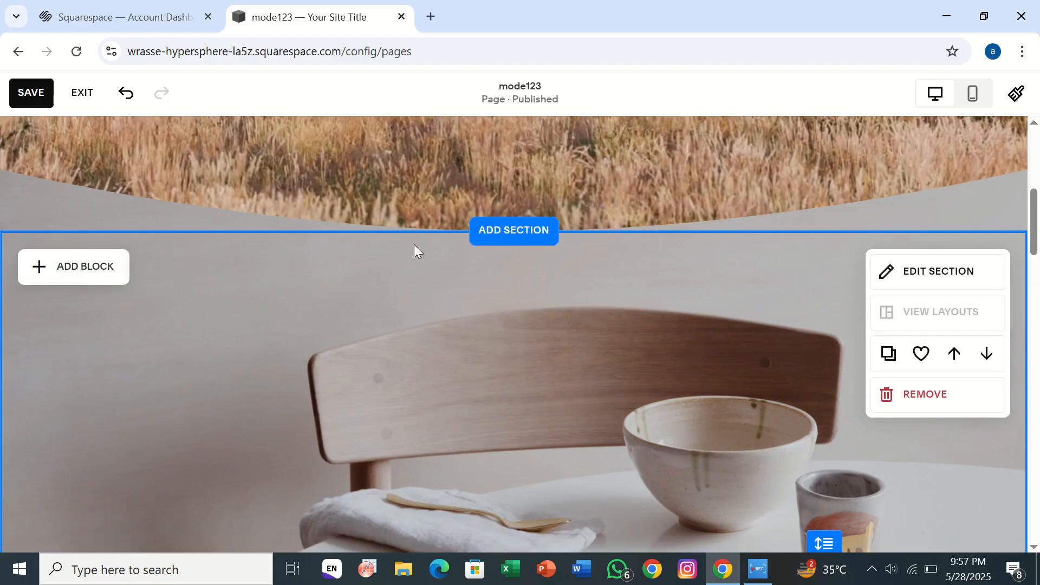
scroll(377, 154, up, 2)
scroll(377, 154, up, 5)
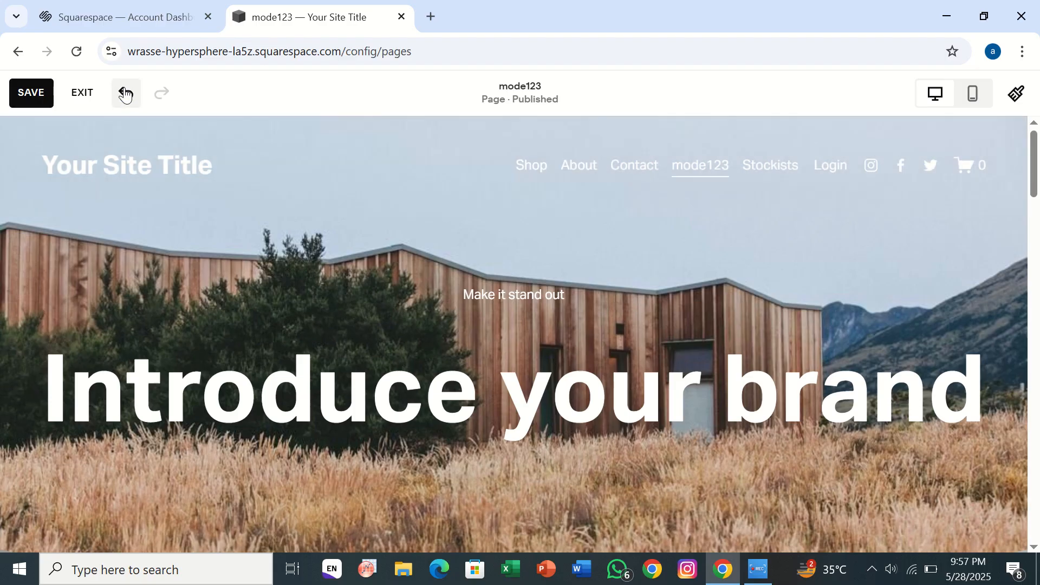
click(125, 93)
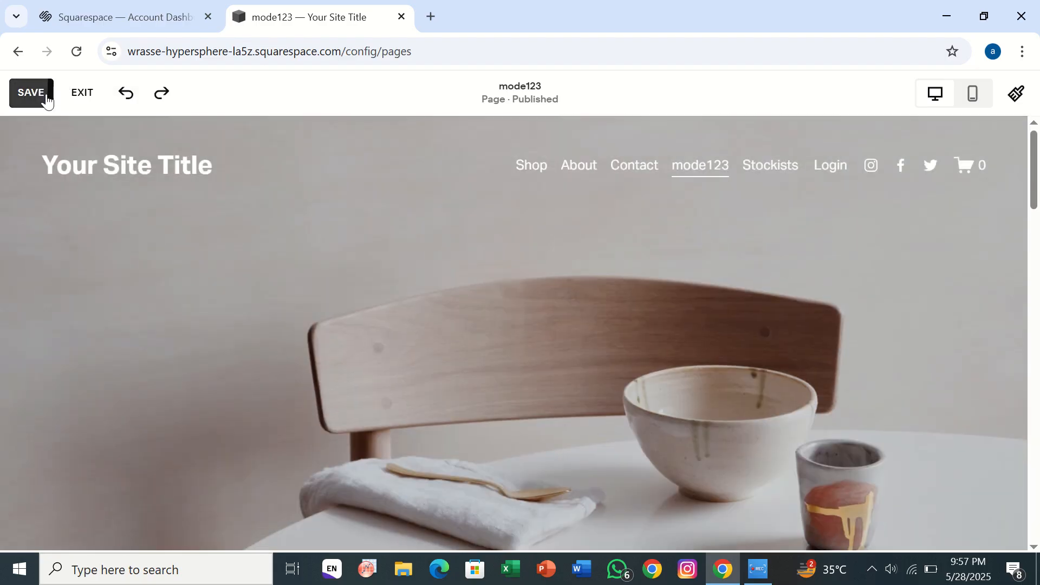
click(84, 96)
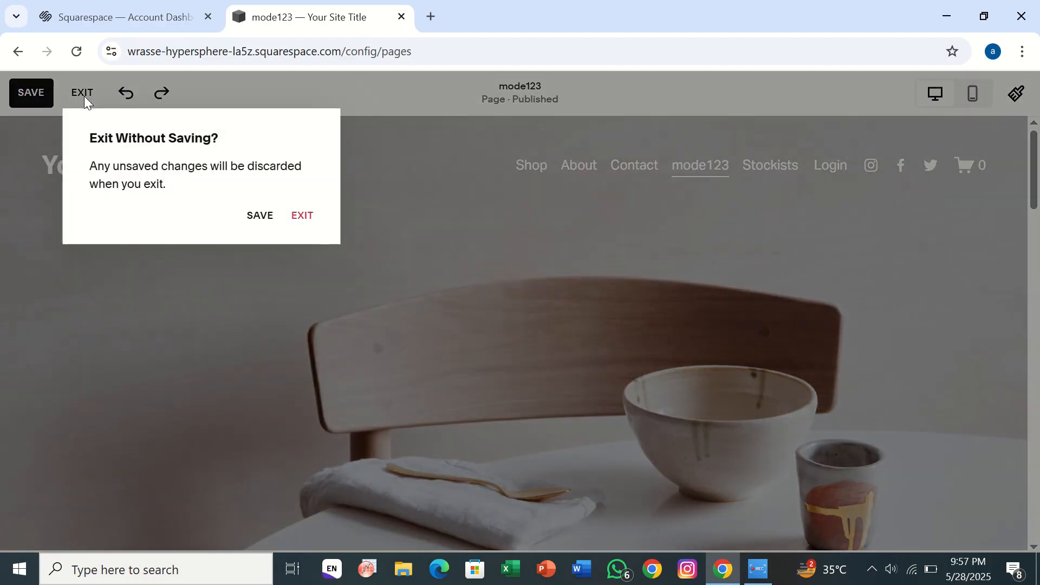
click(301, 216)
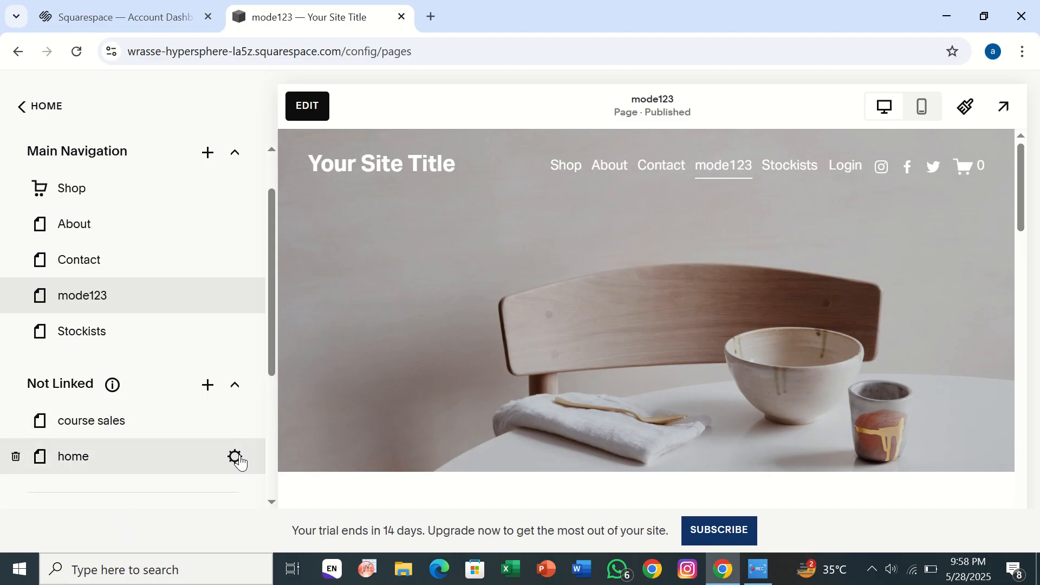
click(234, 458)
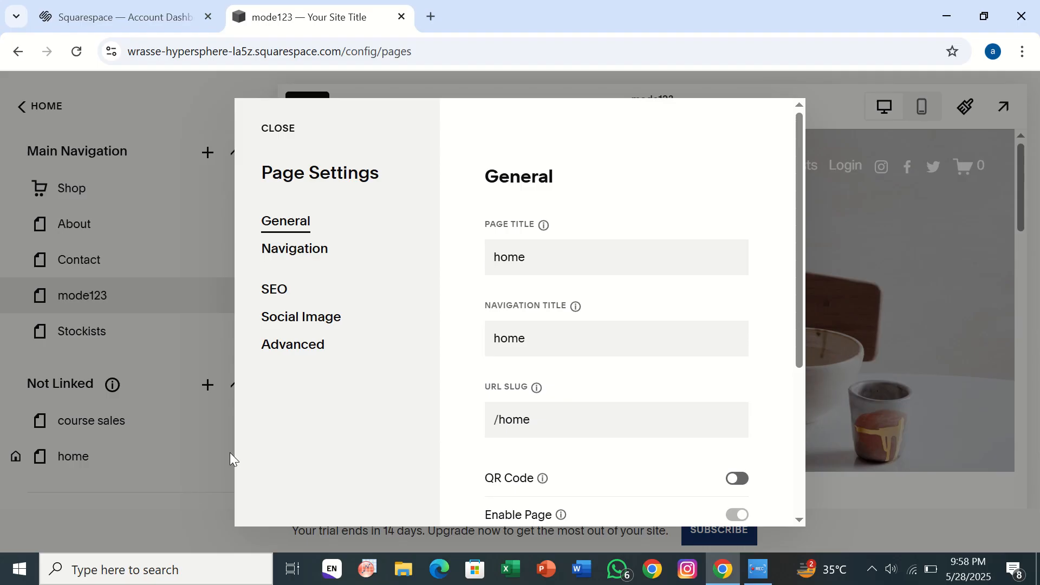
click(130, 492)
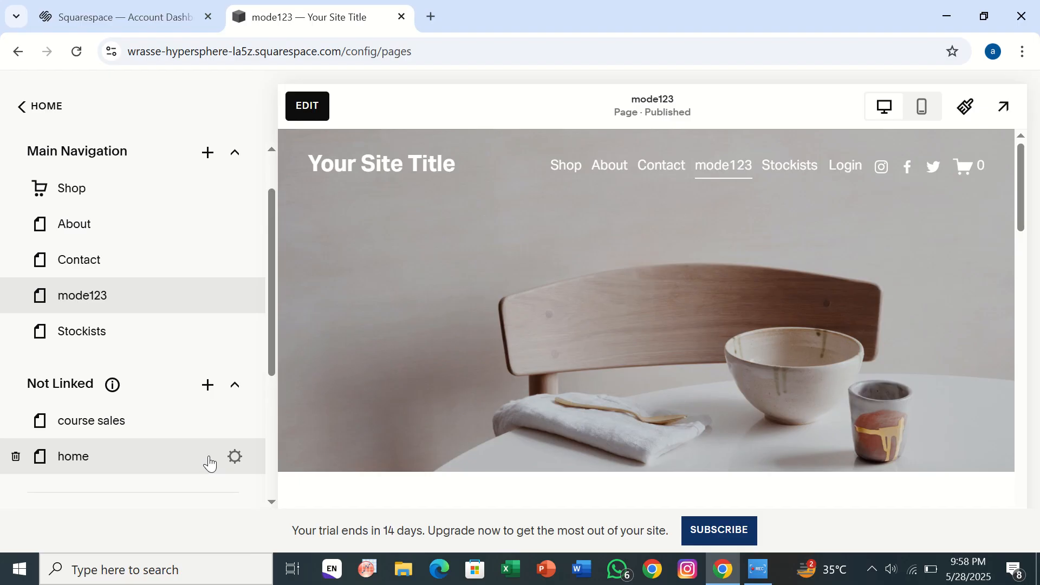
click(230, 456)
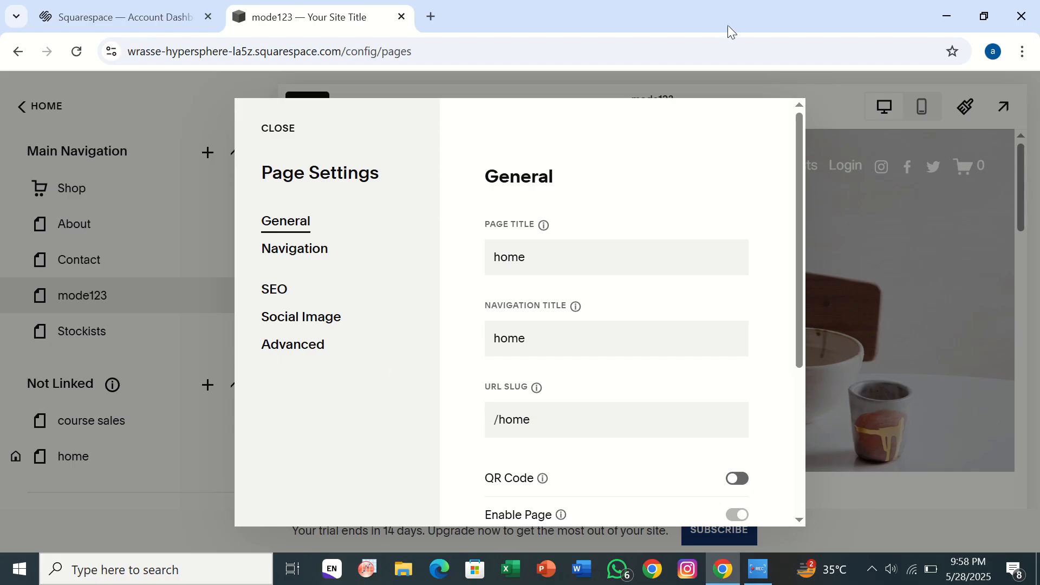
click(125, 490)
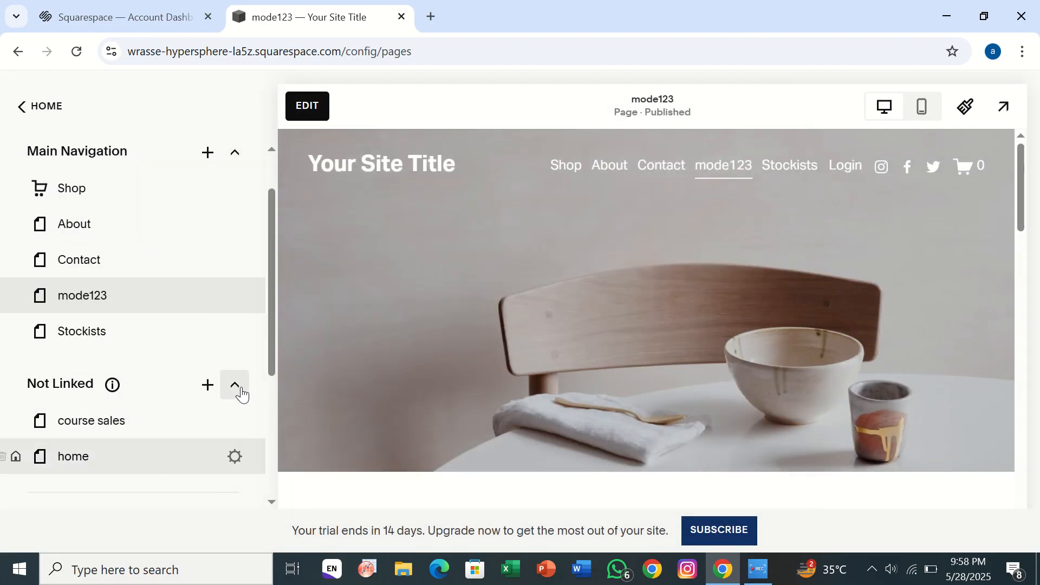
Start a new unlinked page from designer layouts, browsing Digital Products and then Team layouts.
click(208, 386)
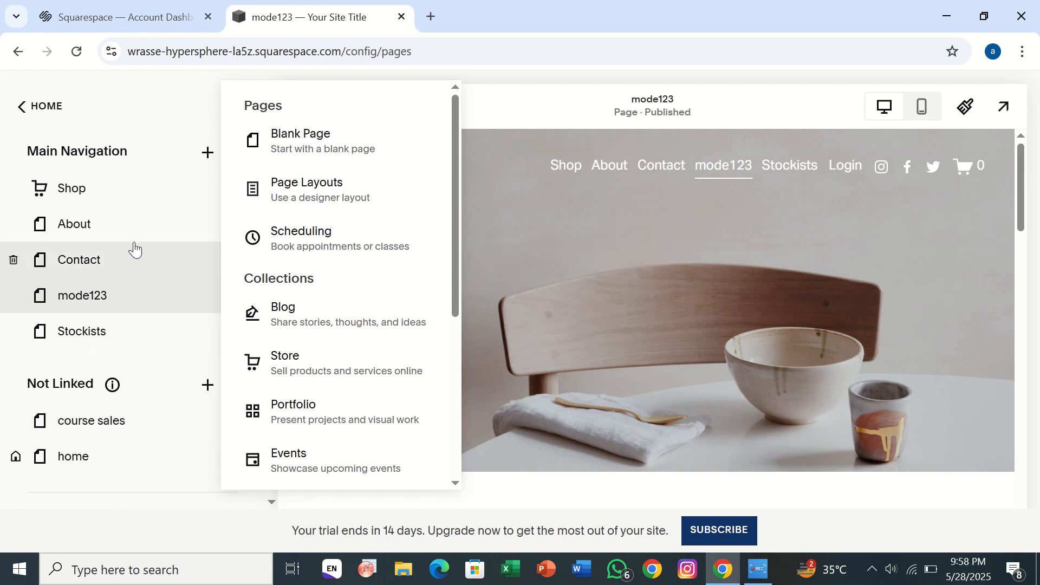
click(342, 195)
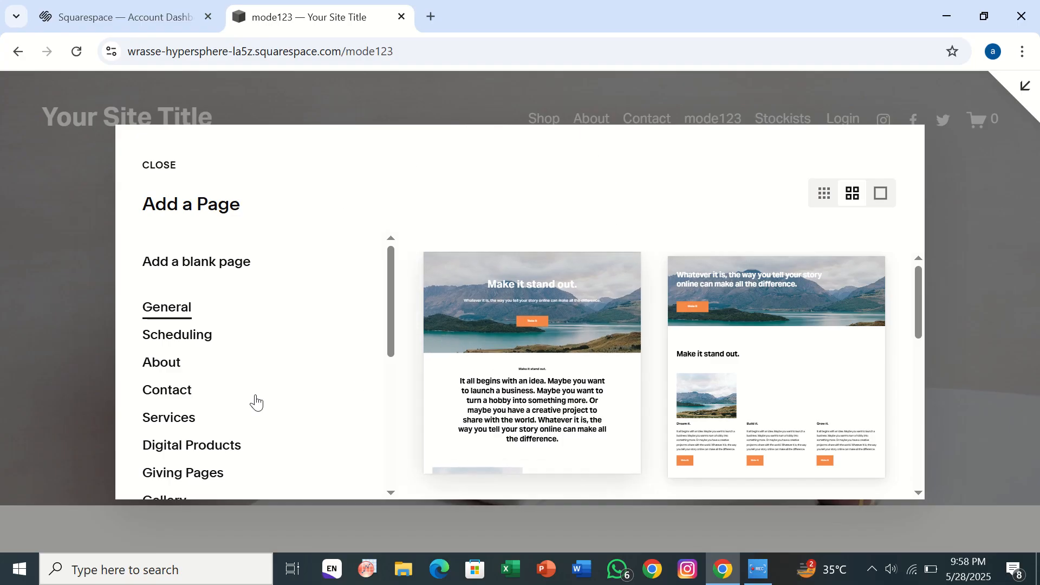
scroll(515, 405, down, 10)
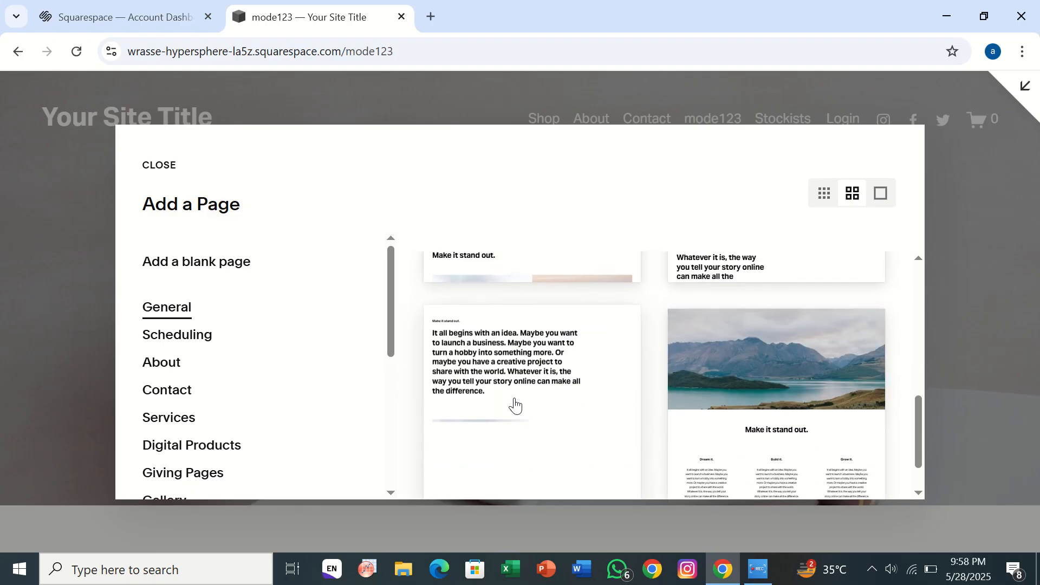
click(171, 440)
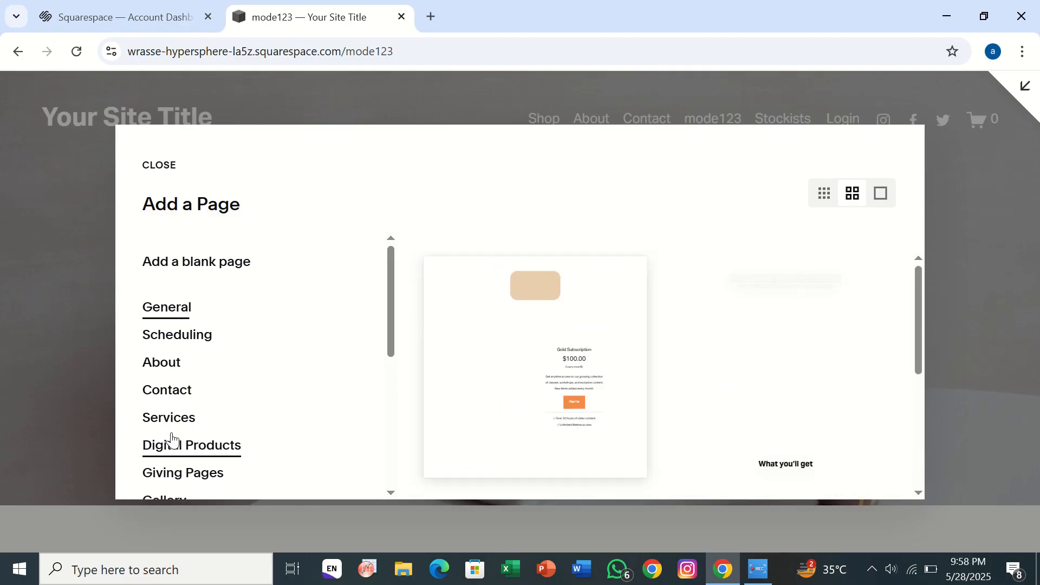
scroll(547, 379, down, 5)
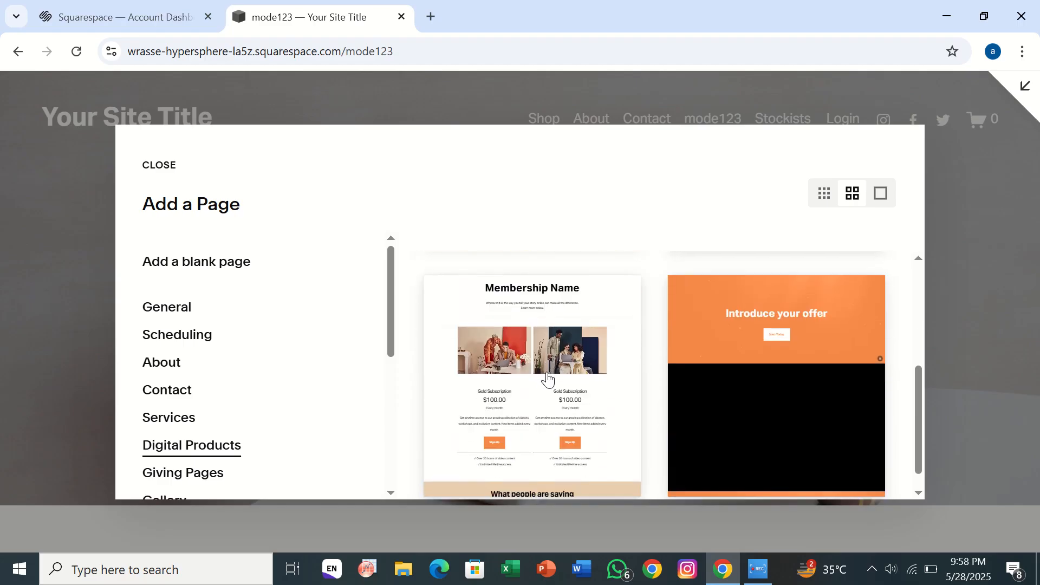
scroll(547, 380, down, 1)
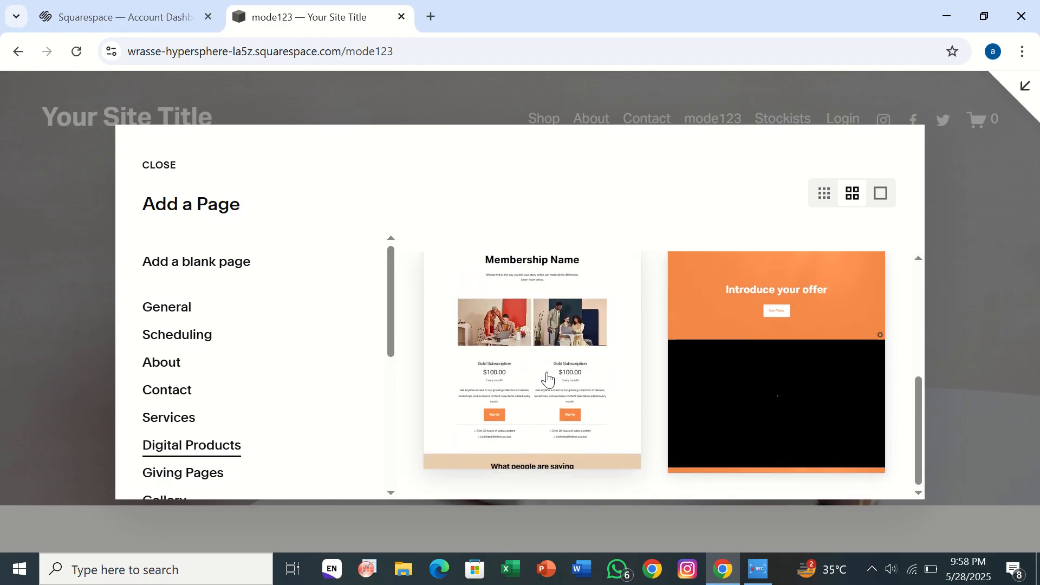
scroll(325, 387, down, 2)
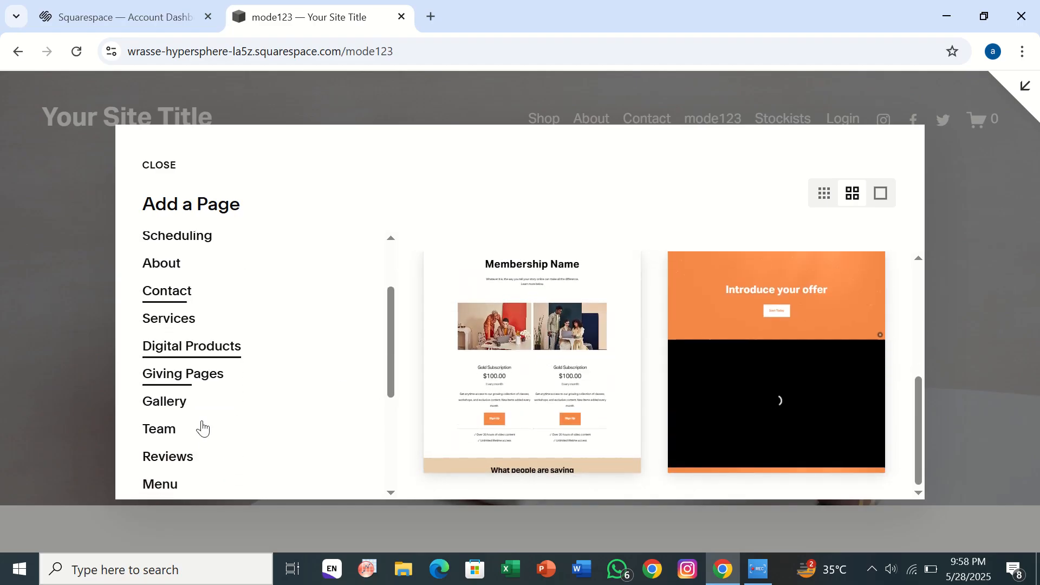
click(156, 428)
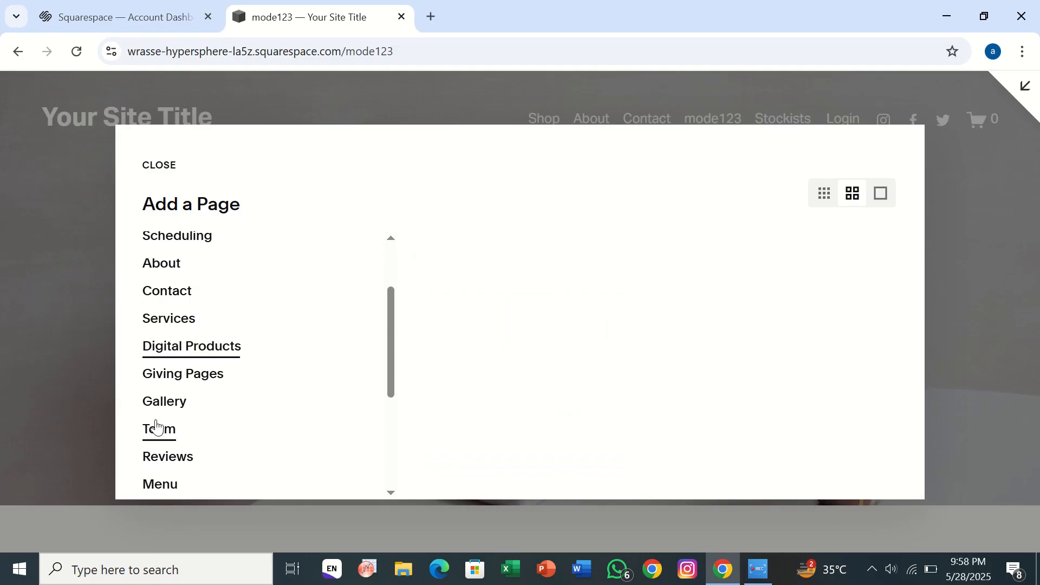
Add a Team 2 page from the second Our Team layout and open its settings.
click(725, 339)
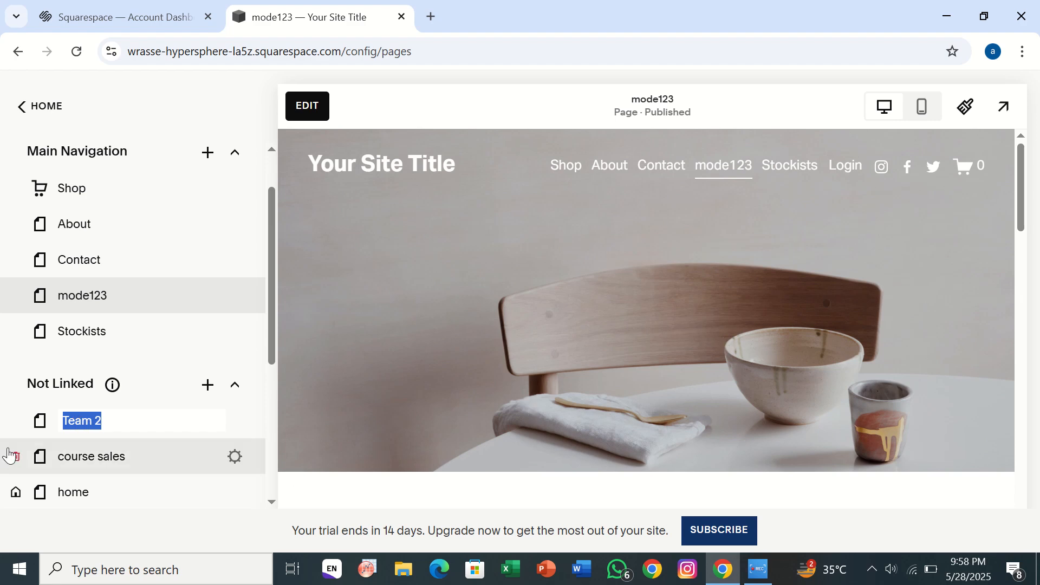
key(Return)
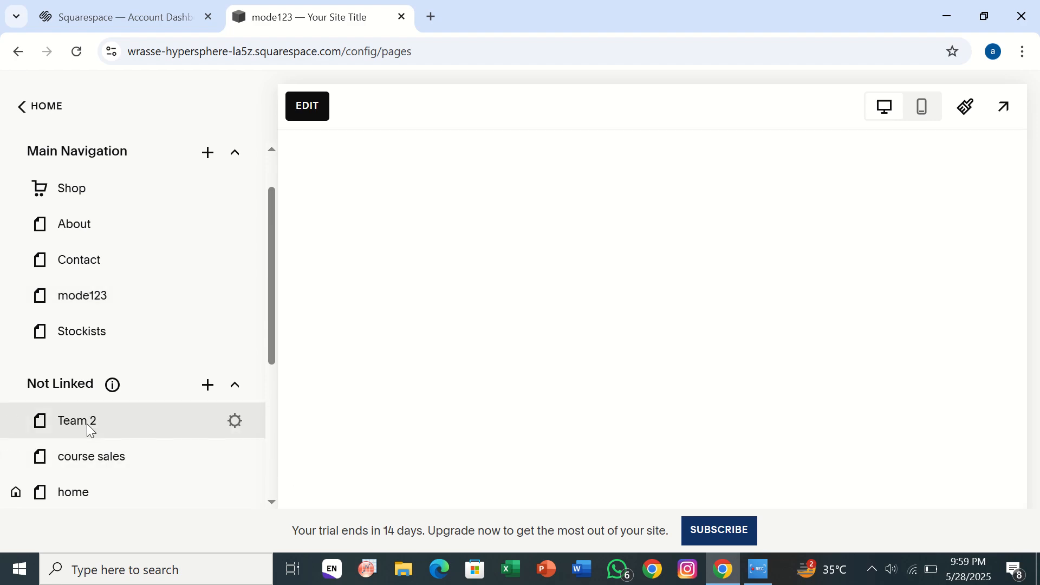
click(234, 423)
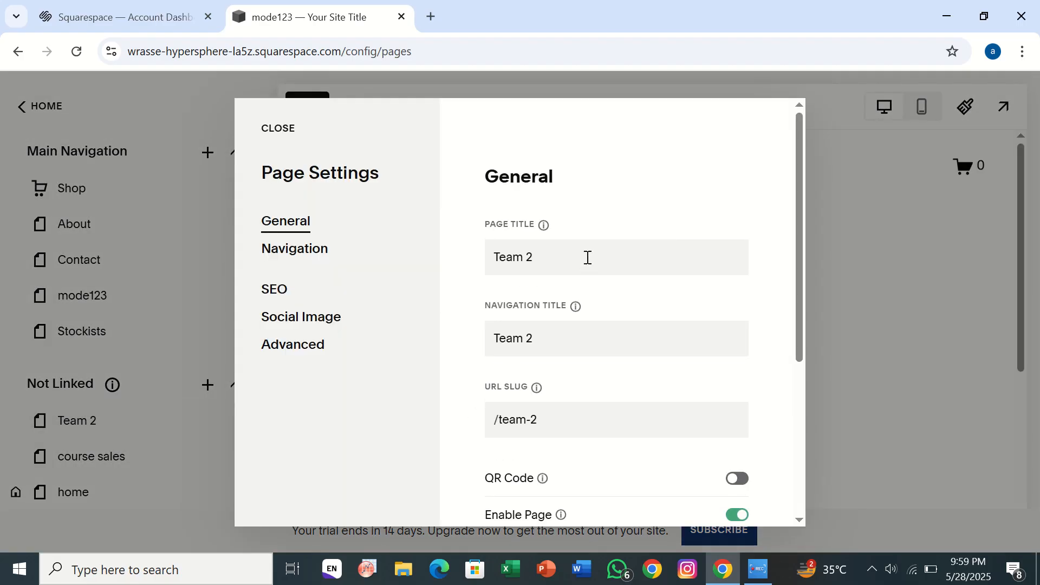
Set page and navigation titles to 'my seo' and URL slug to /myseo23, then save.
click(587, 257)
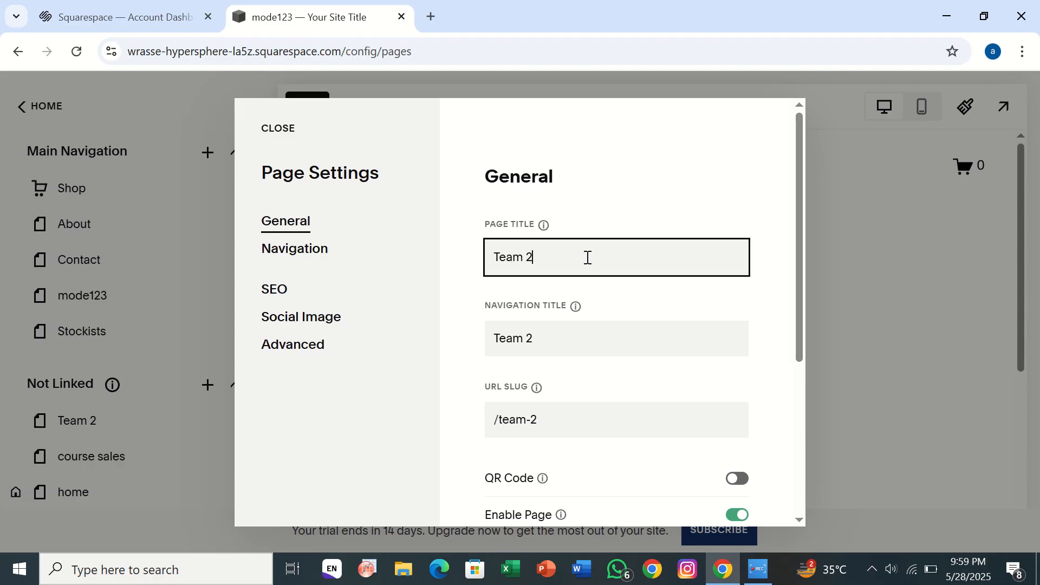
key(BackSpace)
key(BackSpace)
key(BackSpace)
key(BackSpace)
key(BackSpace)
key(BackSpace)
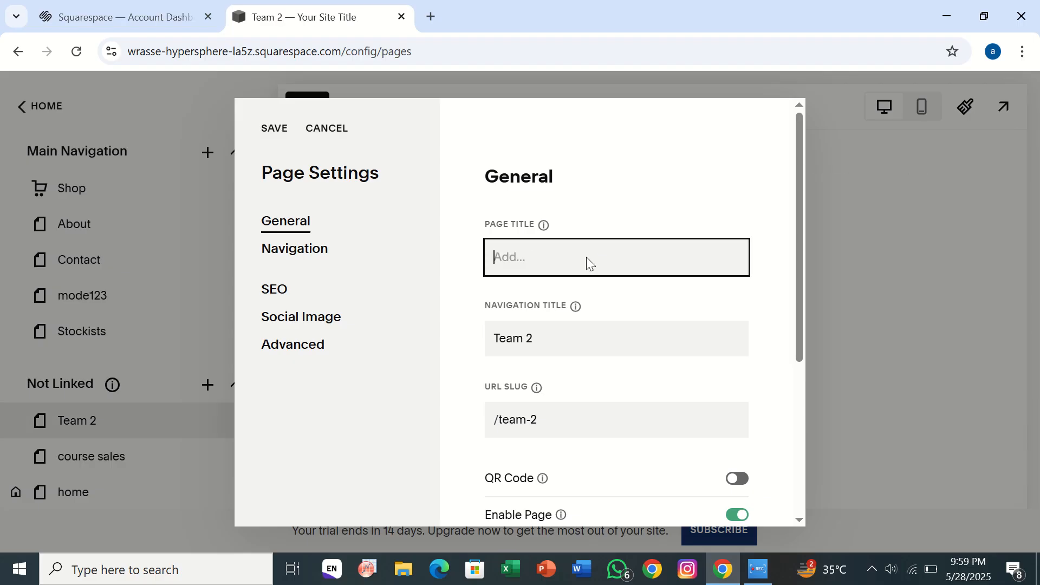
text(my seo)
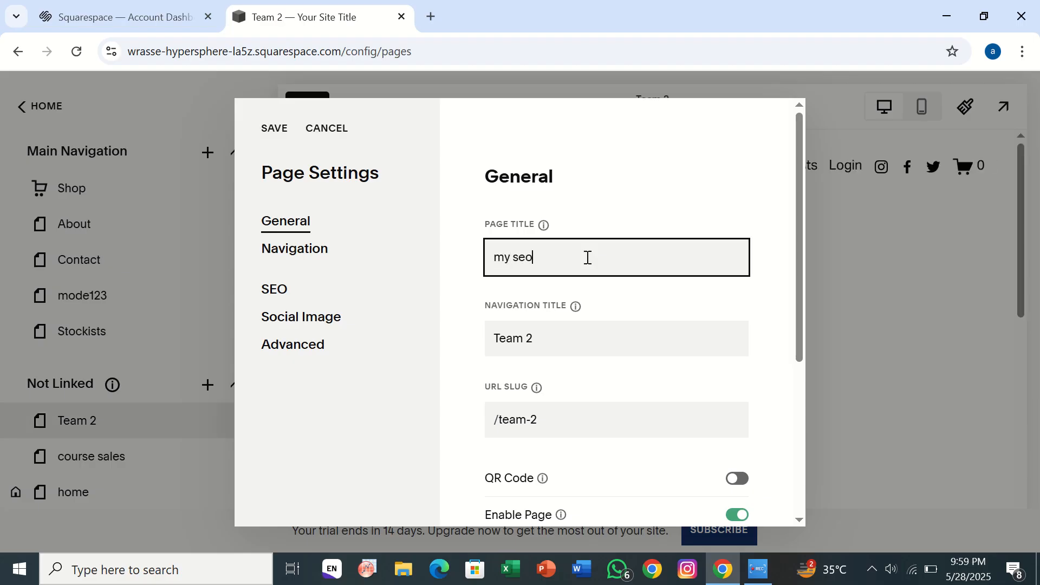
click(566, 347)
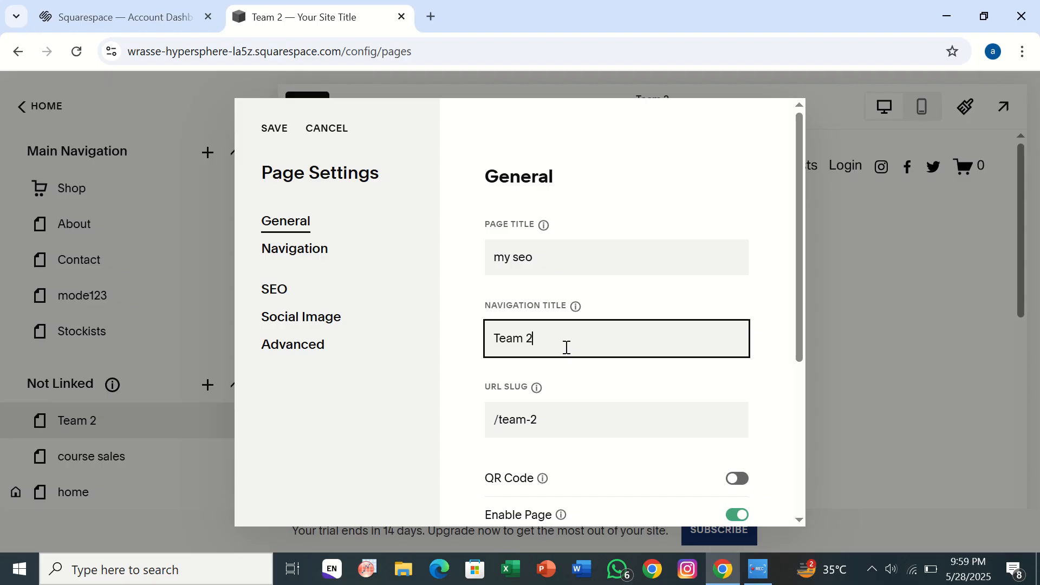
key(BackSpace)
key(BackSpace)
key(BackSpace)
key(BackSpace)
text(my seo)
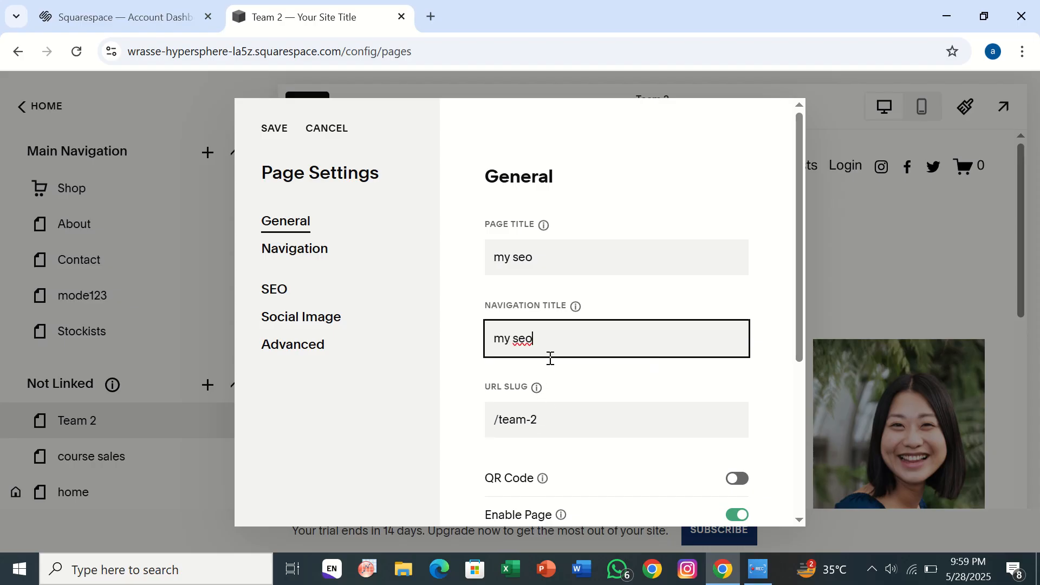
click(541, 421)
key(BackSpace)
text(myseo23)
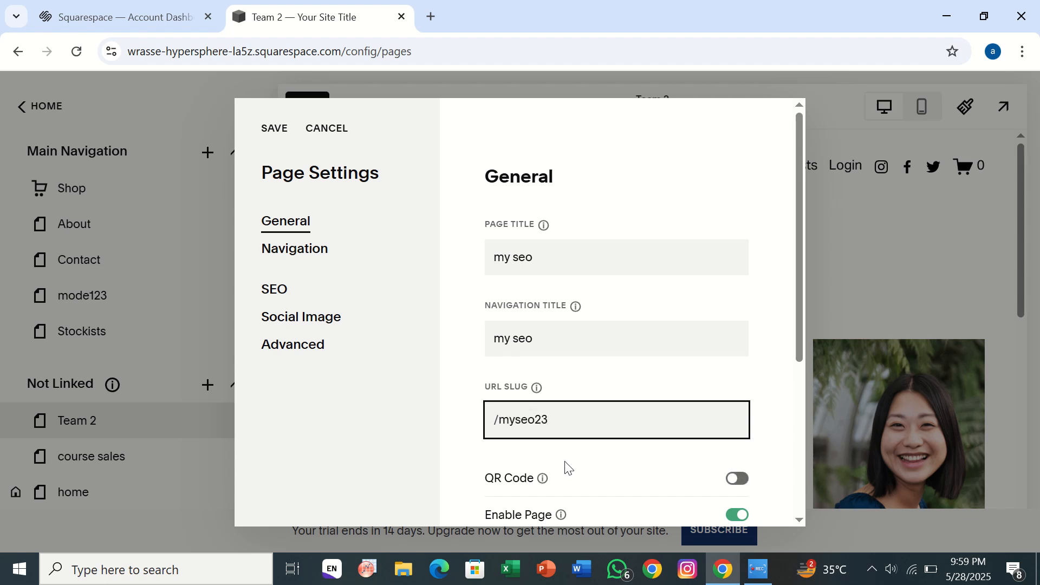
click(268, 131)
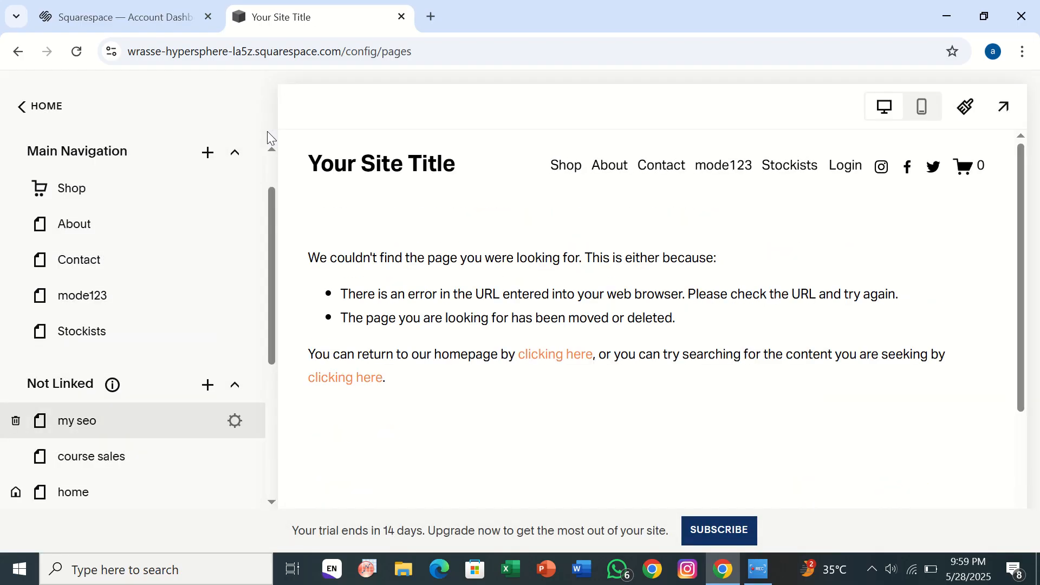
Select the my seo page in Not Linked and open it in the page editor.
click(92, 457)
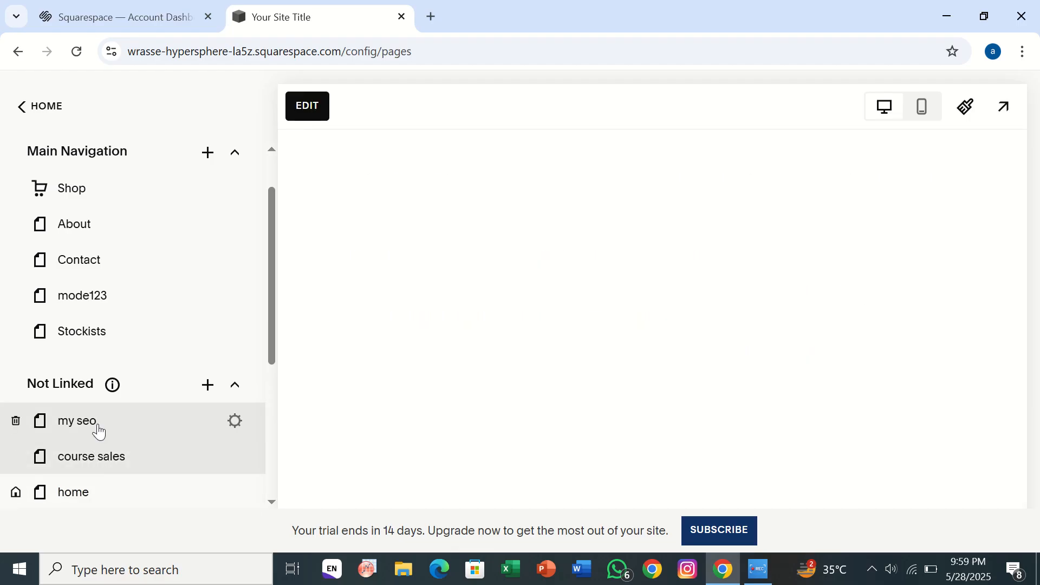
click(98, 429)
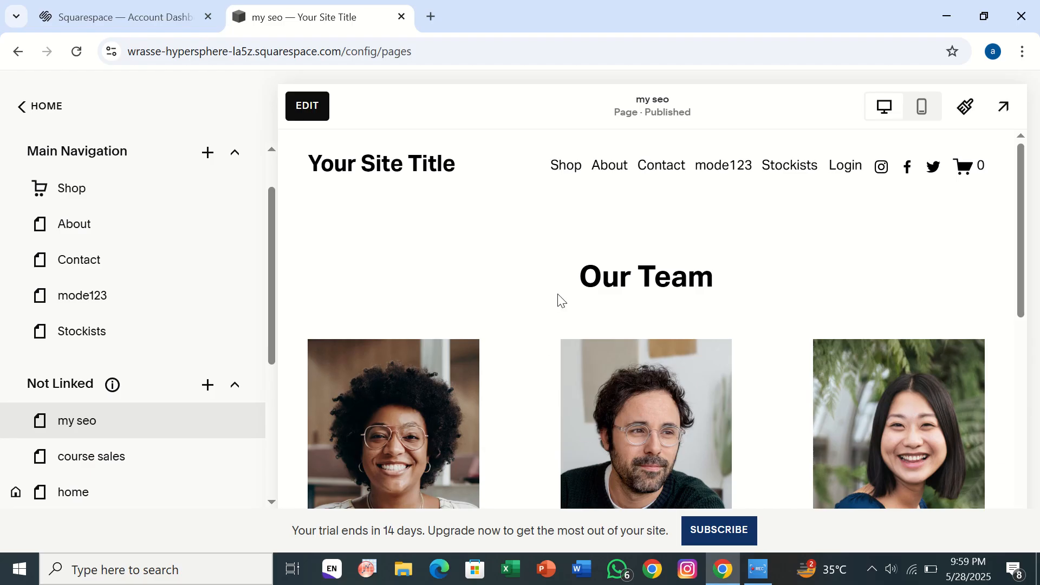
click(304, 112)
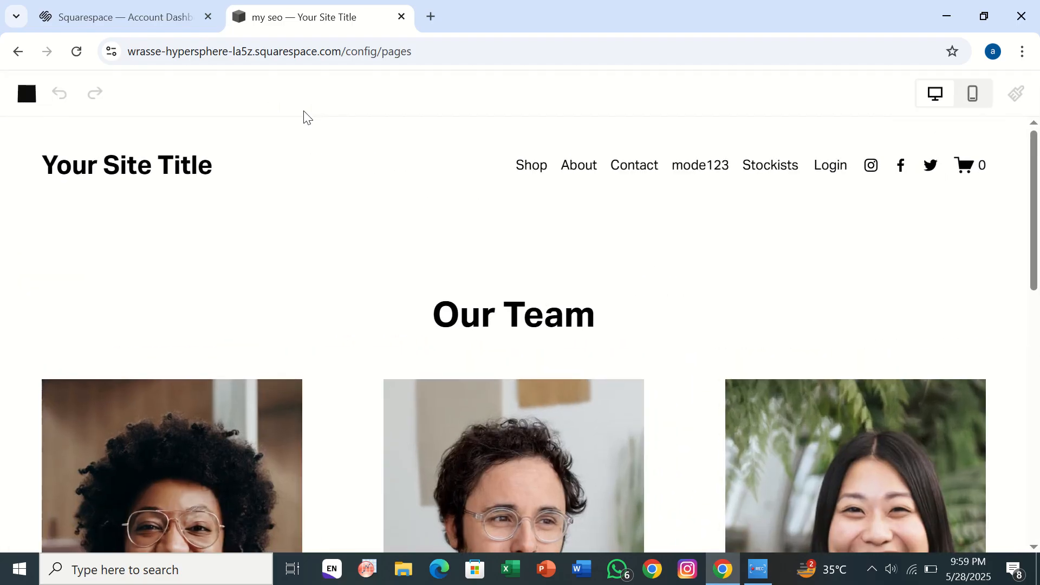
mouse_move(260, 191)
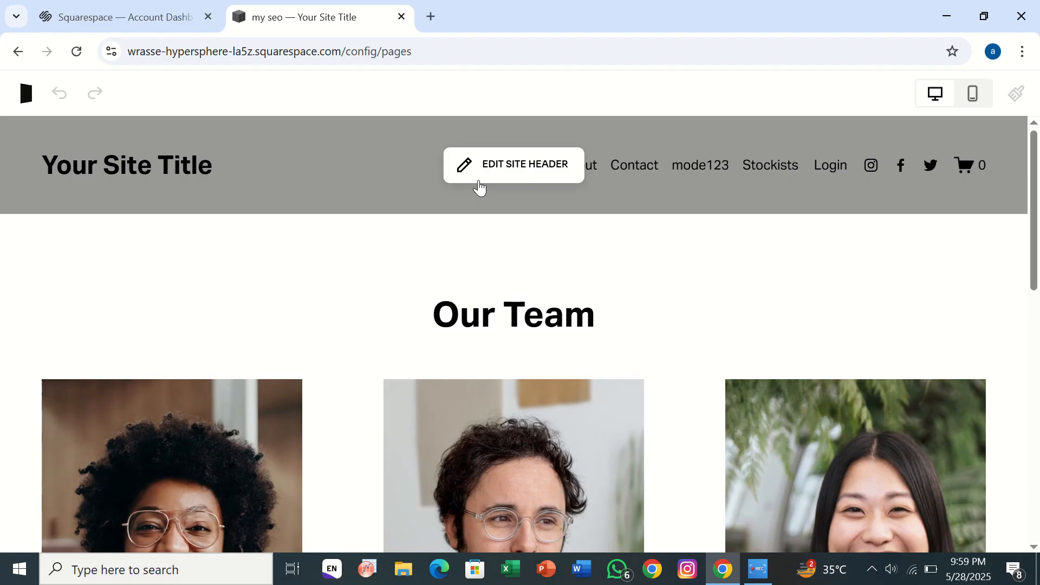
Edit the site header, toggle the header Button on then off, and close Add Elements.
click(420, 210)
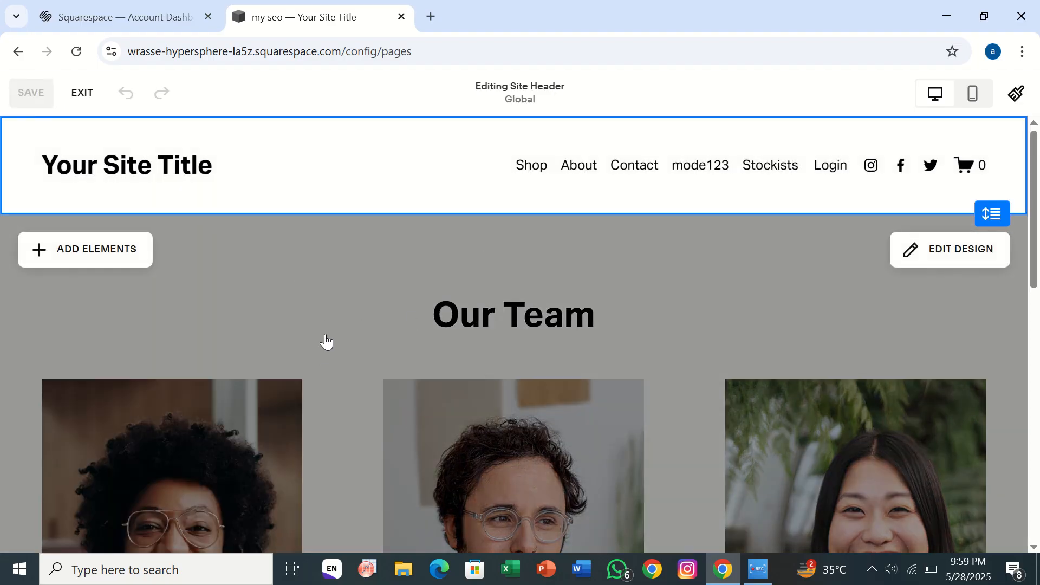
click(97, 256)
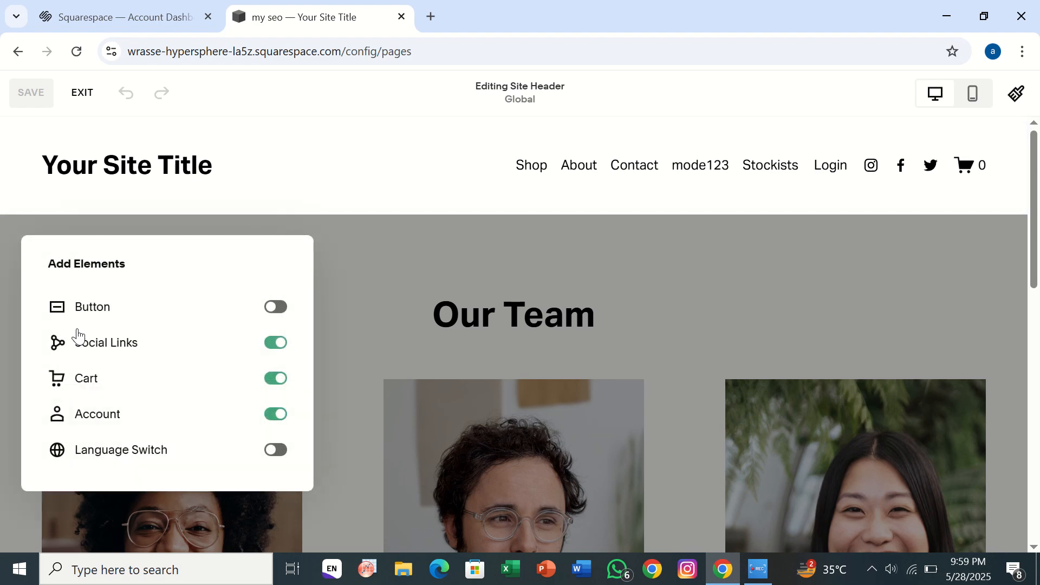
click(274, 310)
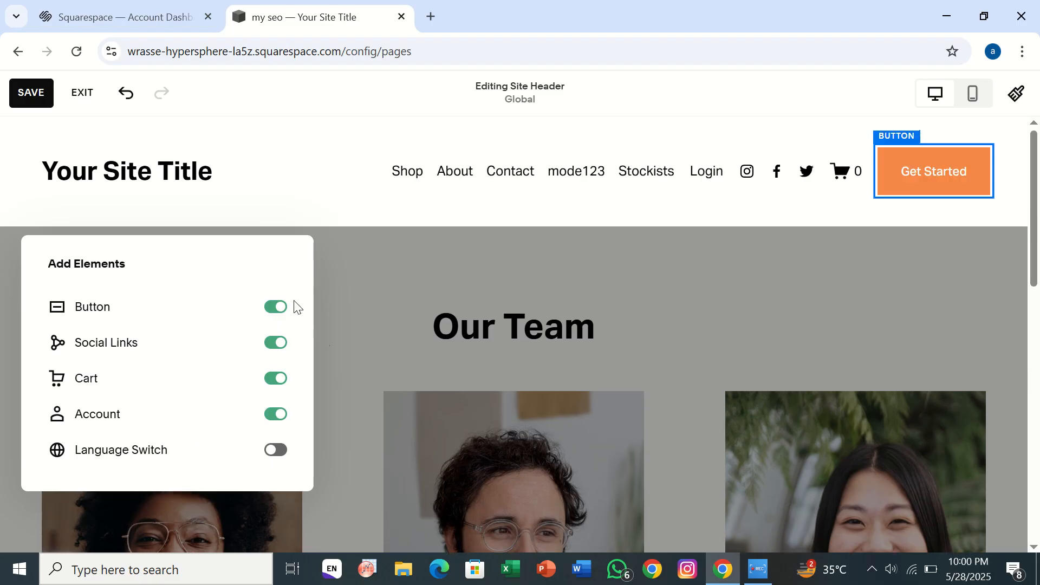
click(286, 314)
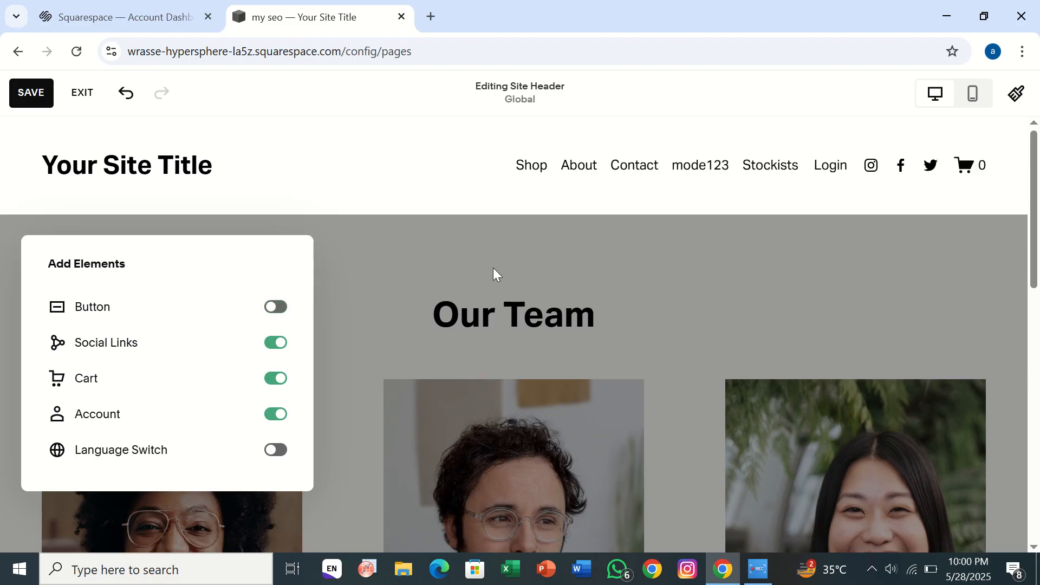
click(493, 267)
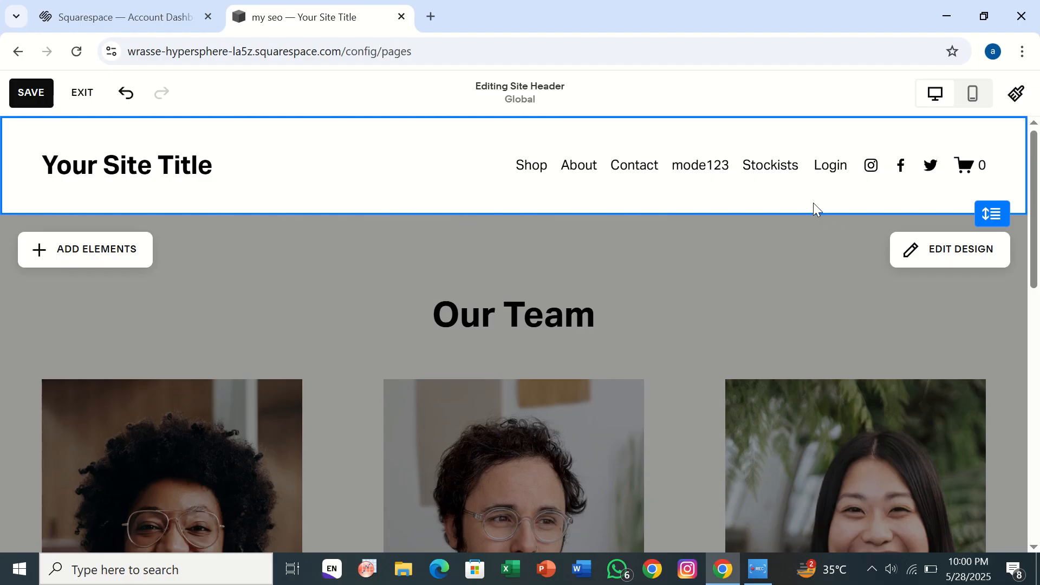
Finish editing the header and start adding a new section to the my seo page.
click(735, 299)
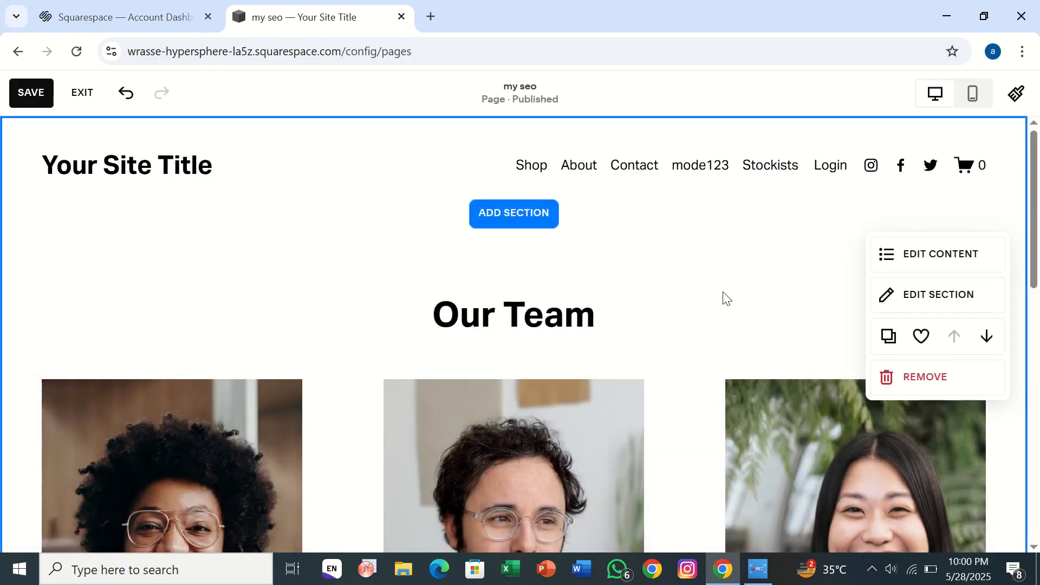
click(536, 216)
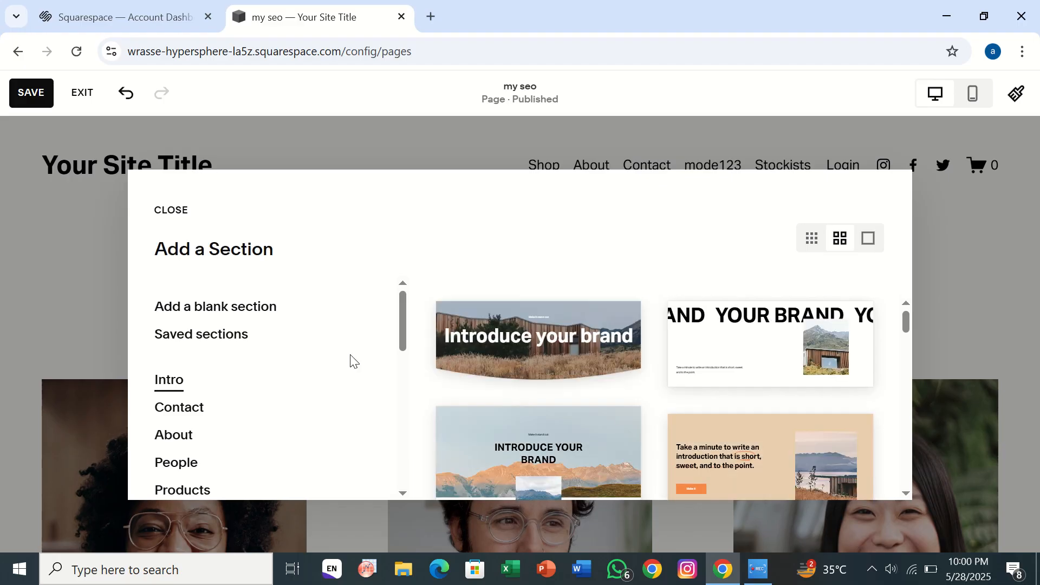
scroll(277, 449, down, 6)
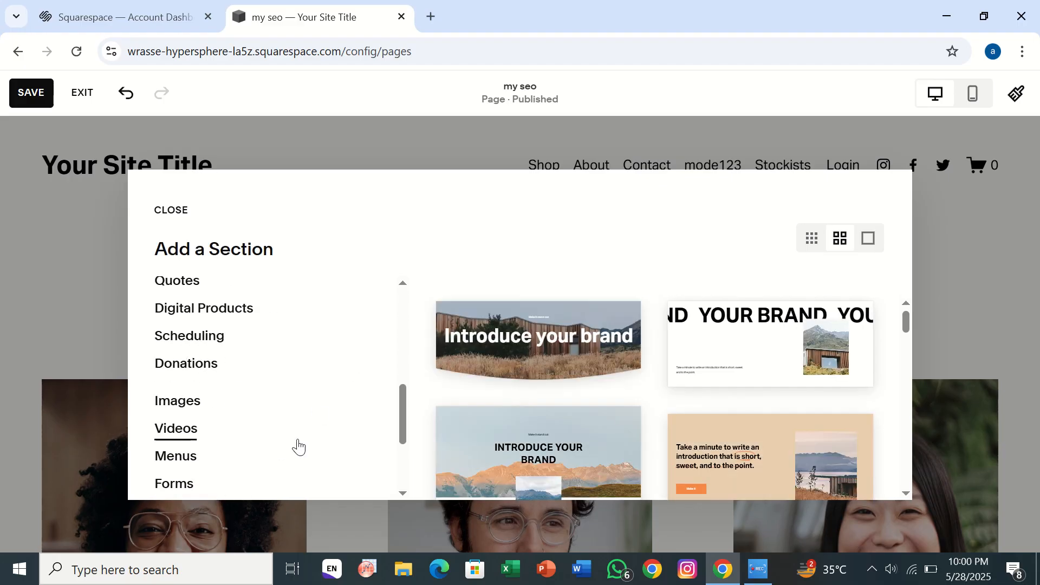
scroll(187, 466, down, 3)
scroll(190, 359, up, 2)
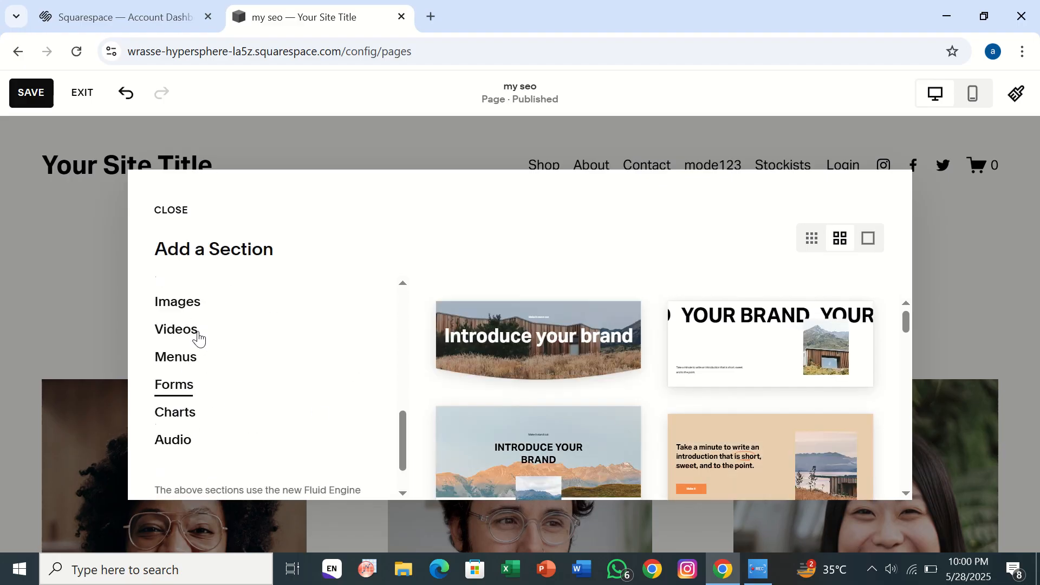
scroll(197, 287, up, 2)
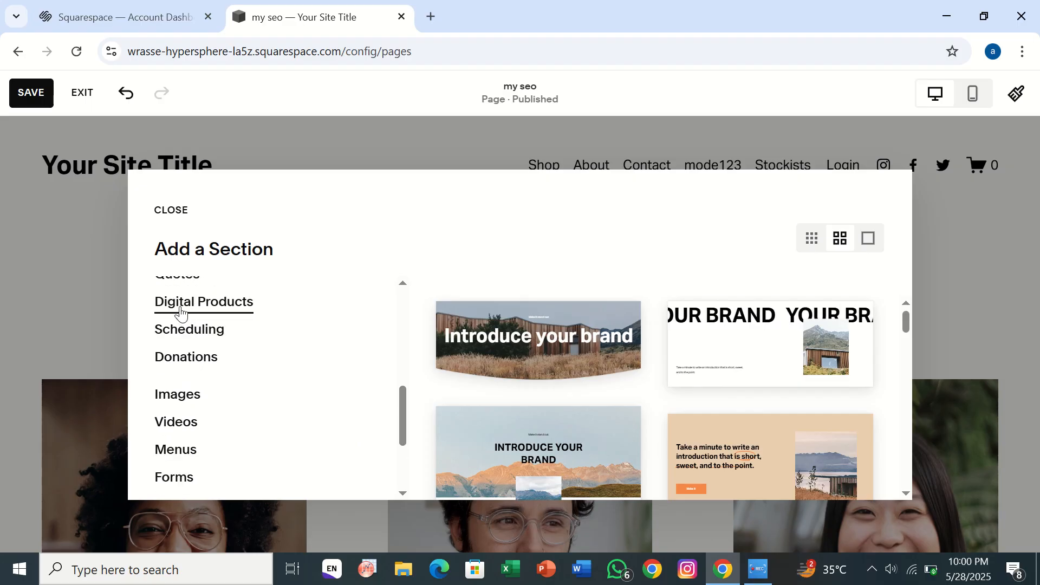
Insert the Digital Products 'Join the club' section with the $100.00 monthly Gold Subscription.
click(213, 317)
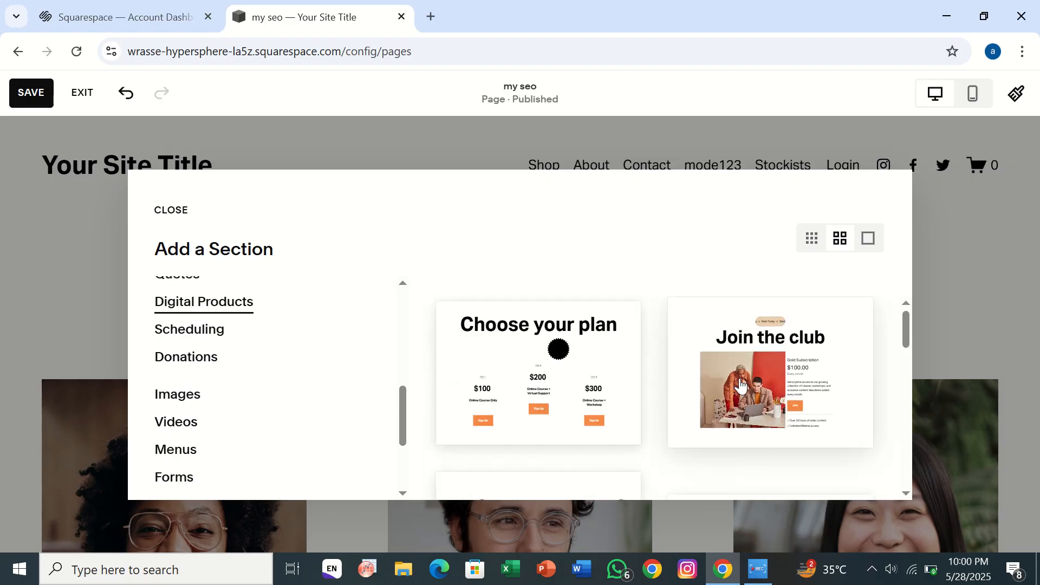
click(740, 383)
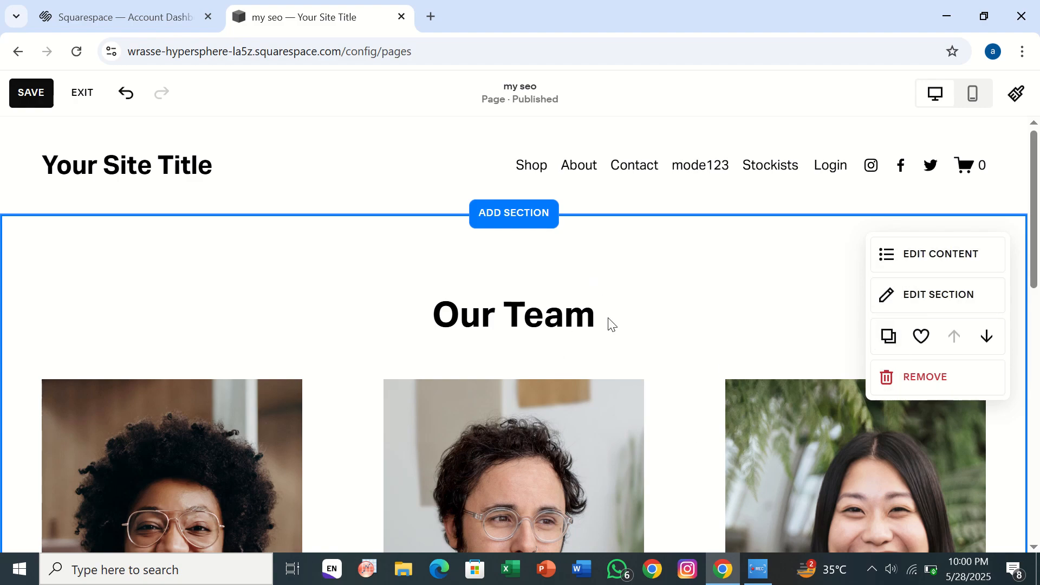
scroll(607, 321, down, 4)
scroll(607, 320, up, 3)
scroll(606, 319, down, 2)
scroll(606, 318, down, 6)
scroll(607, 318, up, 7)
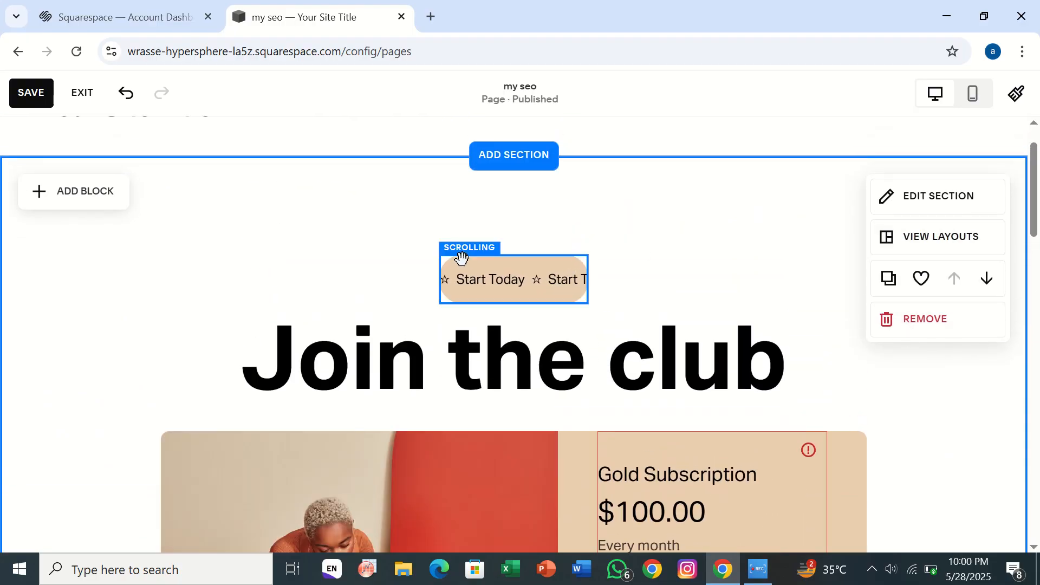
Exit the page editor without saving, discarding the Join the club section.
click(80, 96)
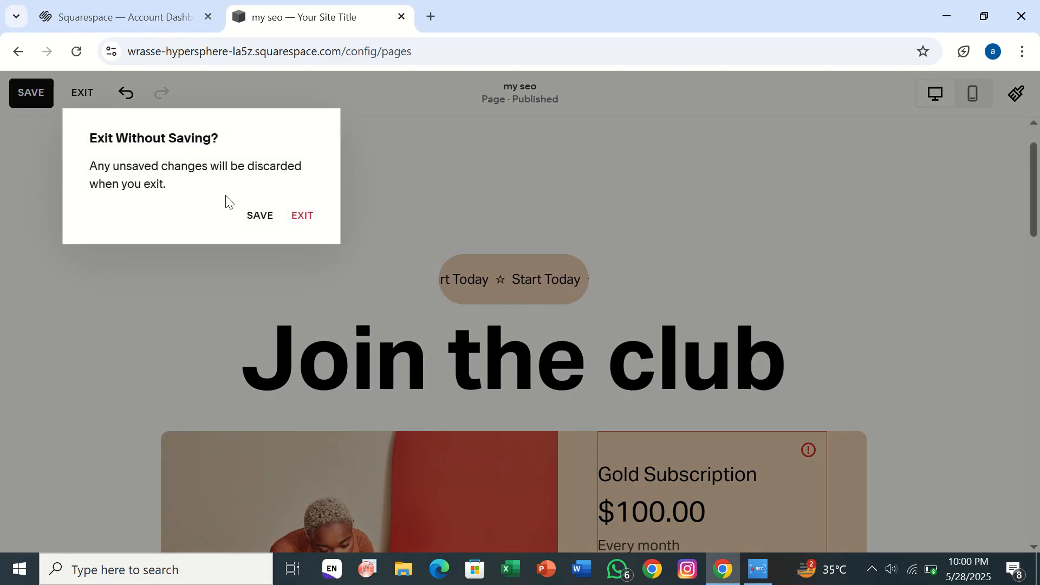
click(300, 216)
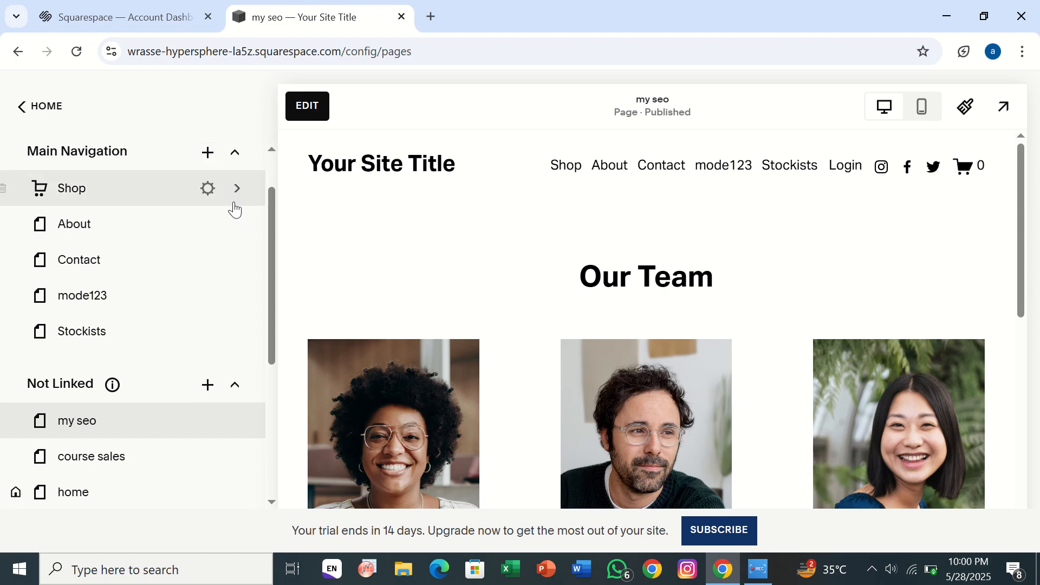
Add a blank Not Linked page named 'review' and show it in the preview.
click(208, 385)
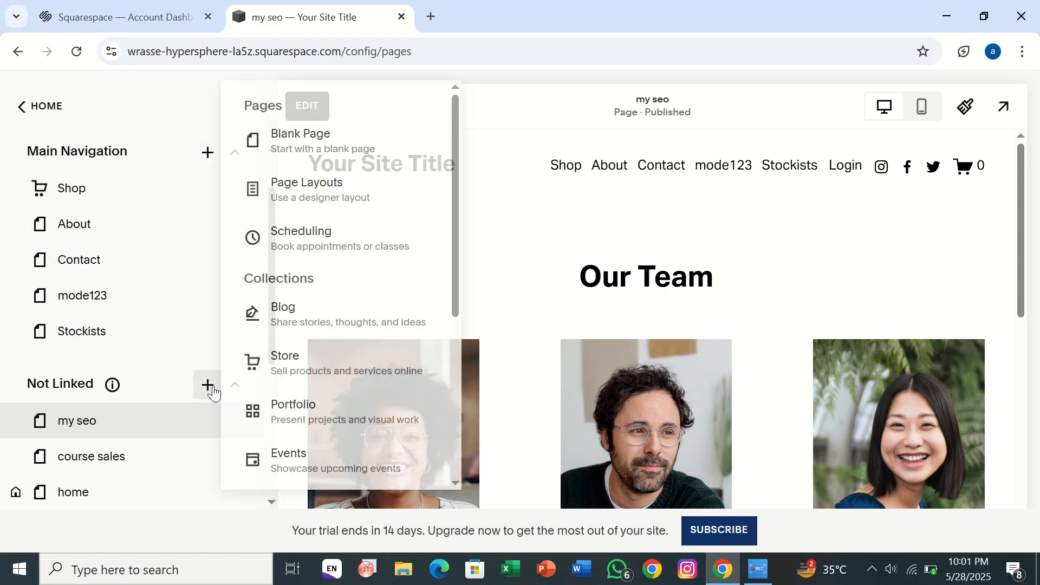
click(291, 153)
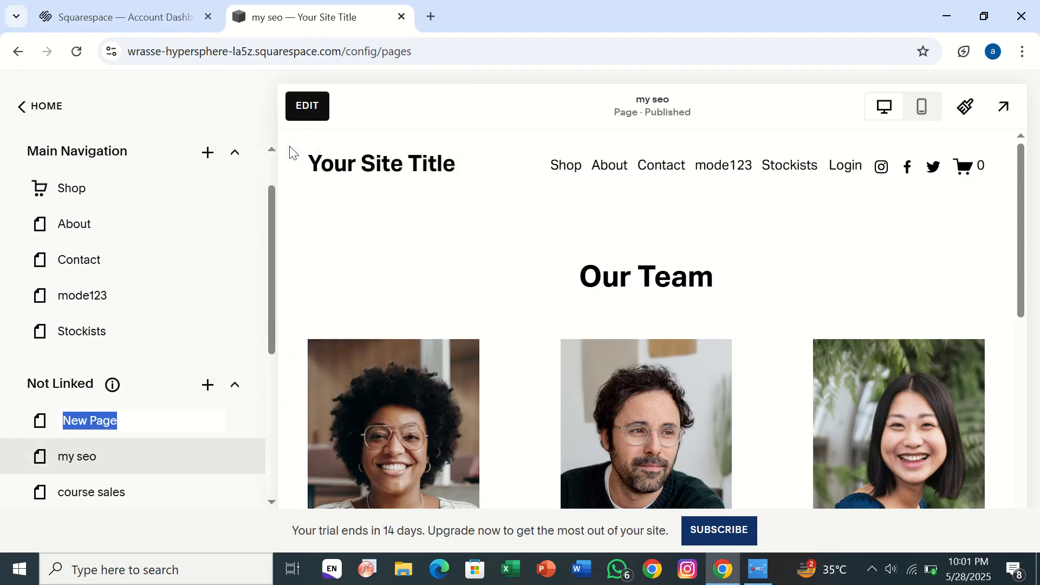
click(128, 416)
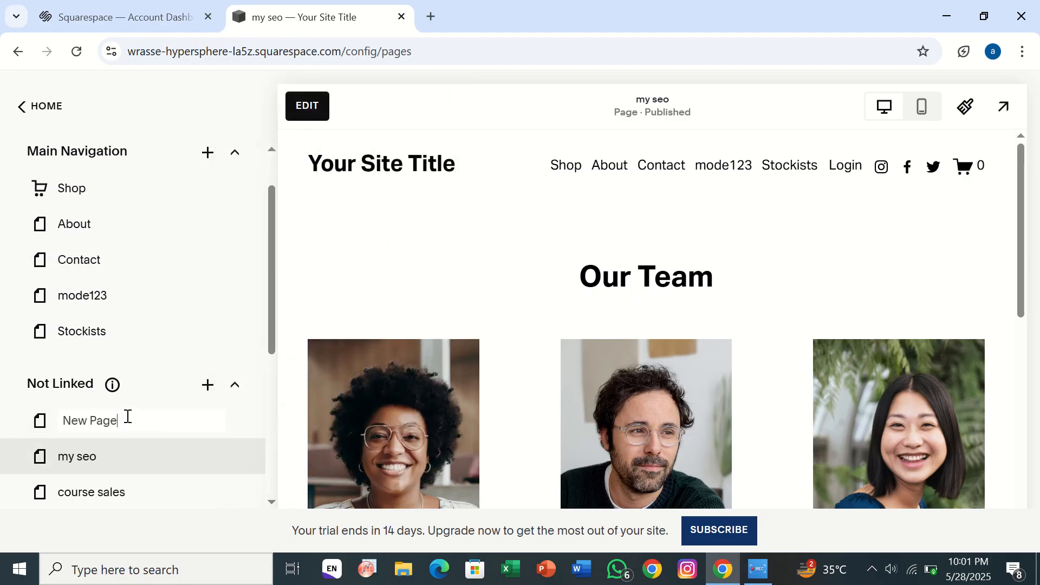
key(BackSpace)
key(BackSpace)
key(BackSpace)
key(BackSpace)
key(BackSpace)
key(BackSpace)
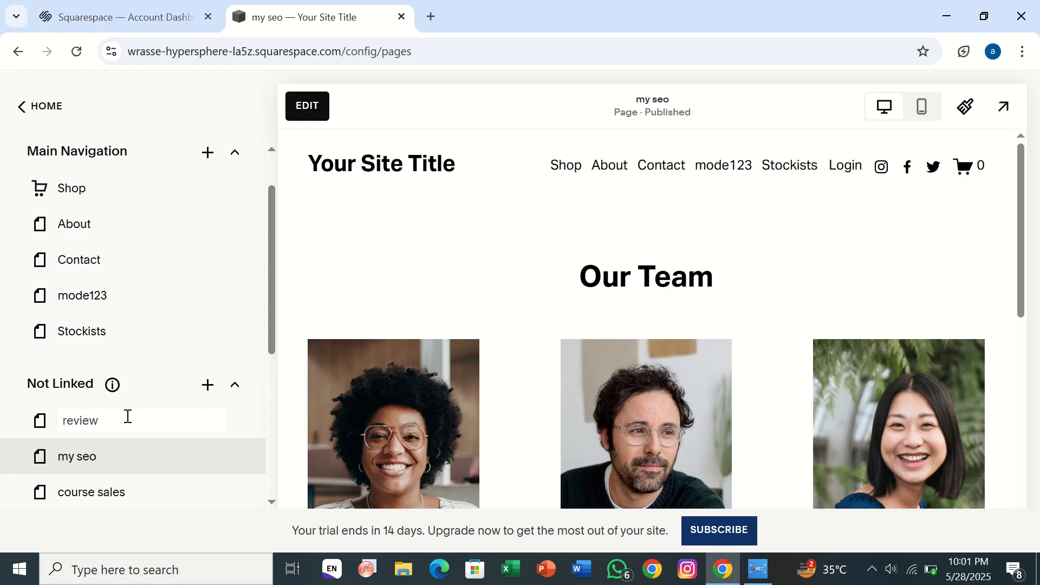
text(review)
key(Return)
click(76, 428)
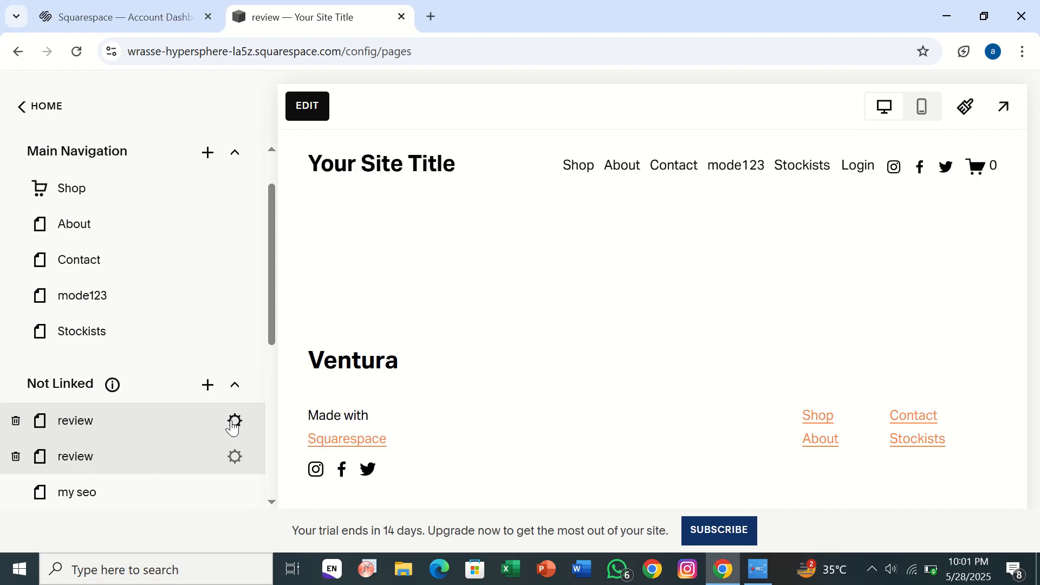
Review and close the review page's settings, then begin editing the review page.
click(235, 422)
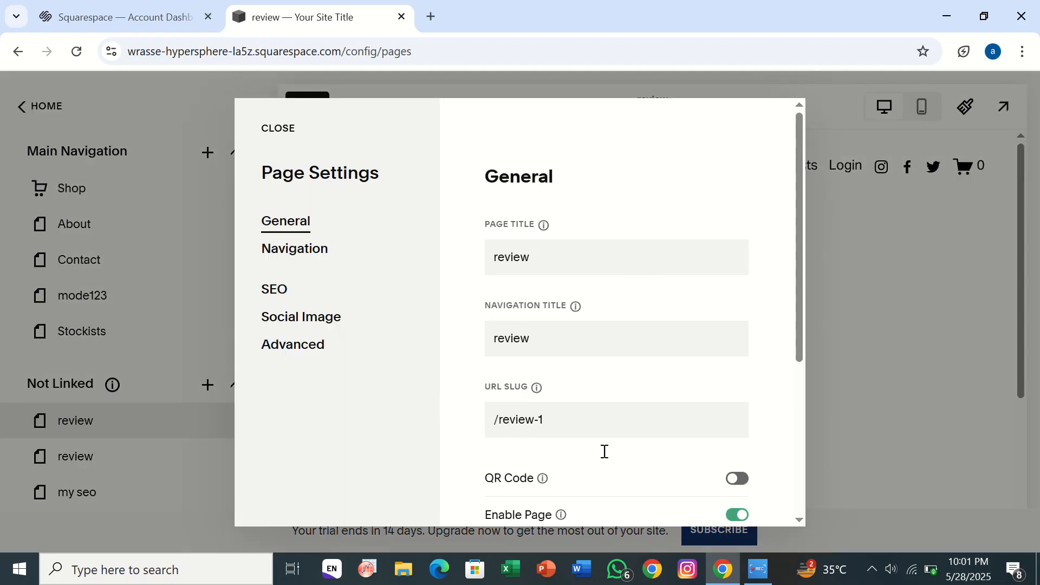
scroll(598, 467, down, 5)
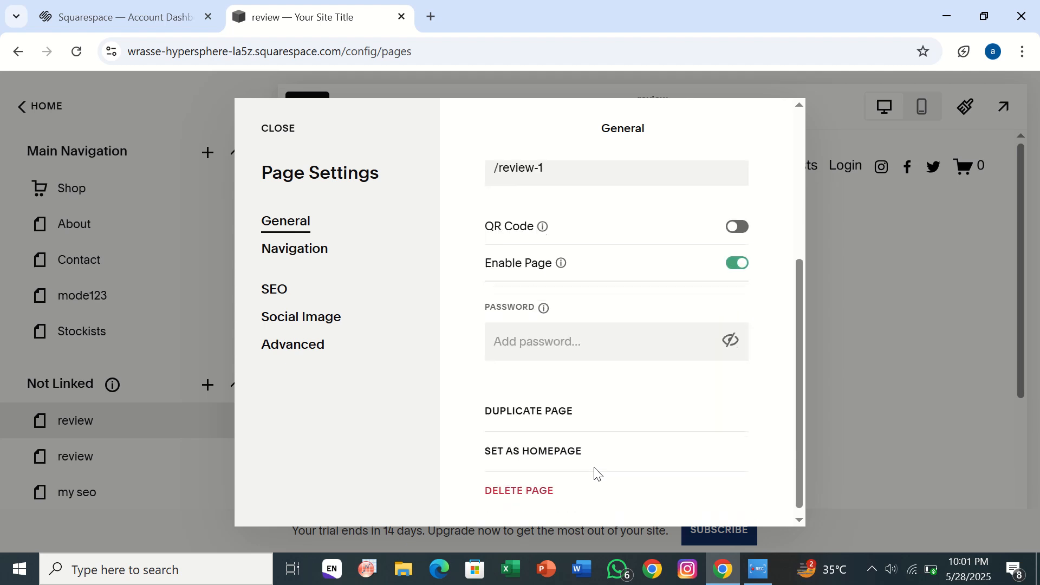
click(265, 127)
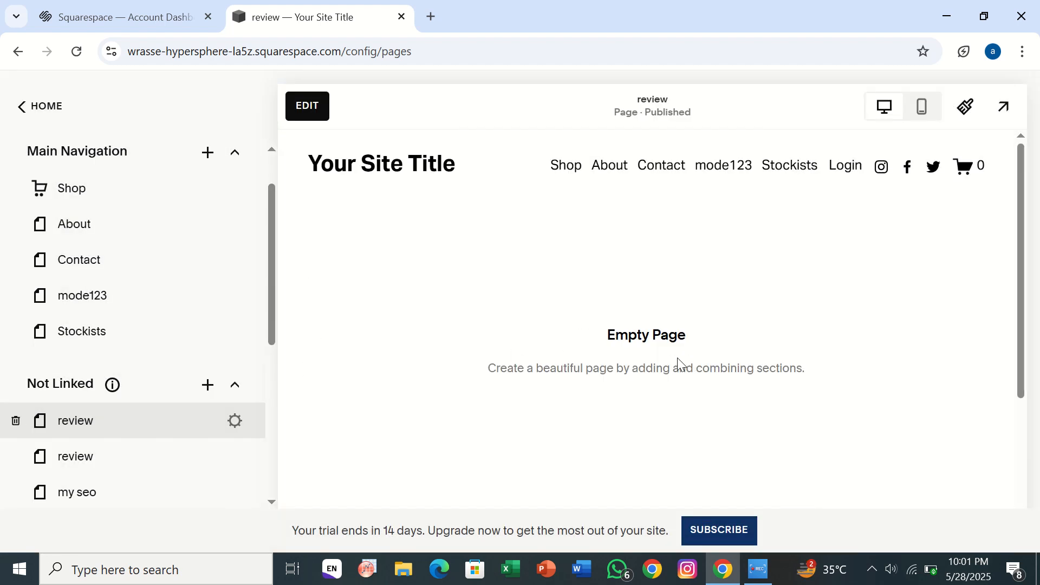
click(311, 111)
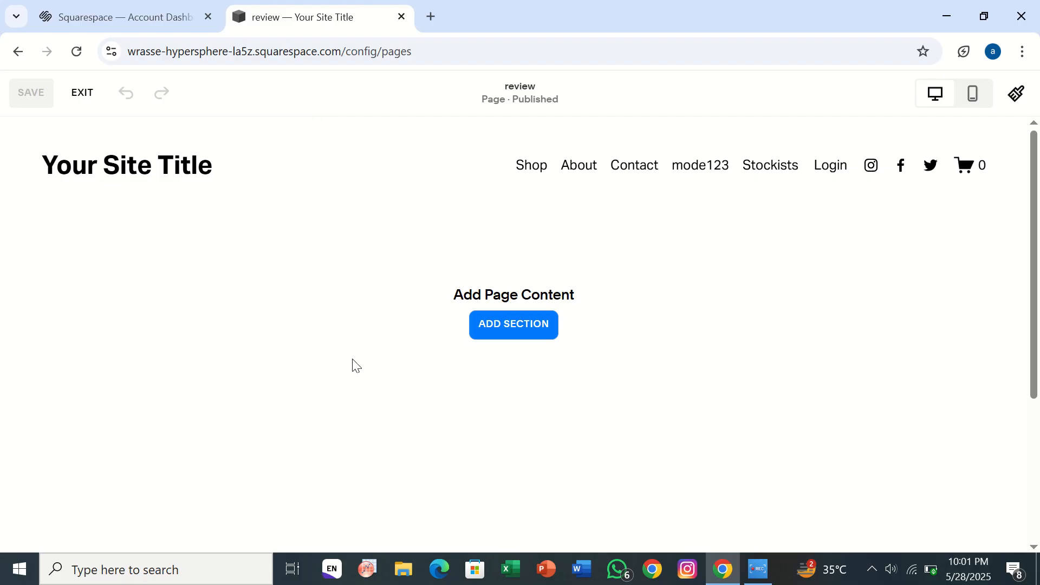
Insert the Intro template with scrolling 'YOUR BRAND' text and a mountain cabin photo.
click(534, 325)
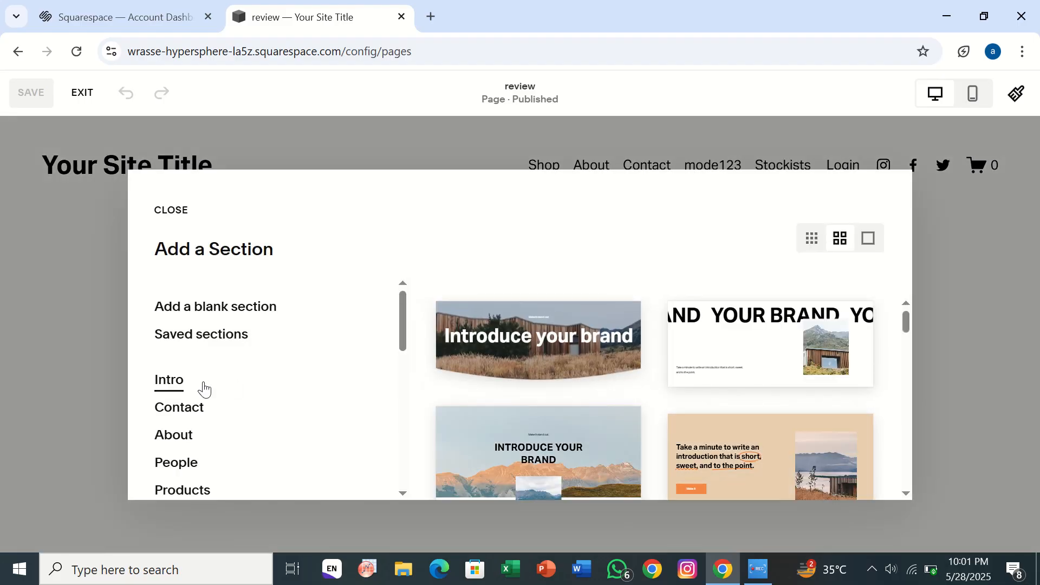
scroll(204, 389, down, 2)
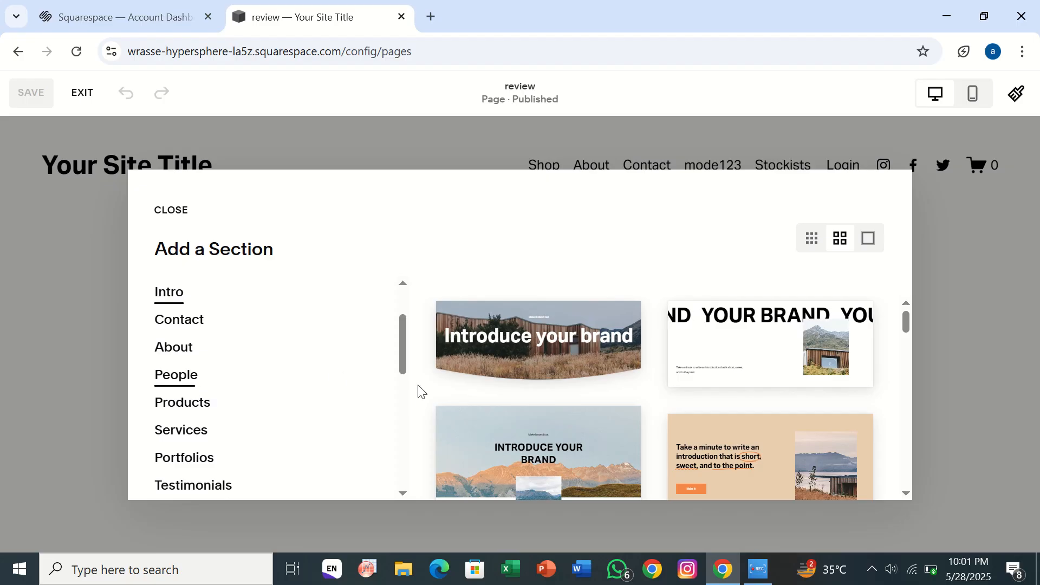
click(700, 364)
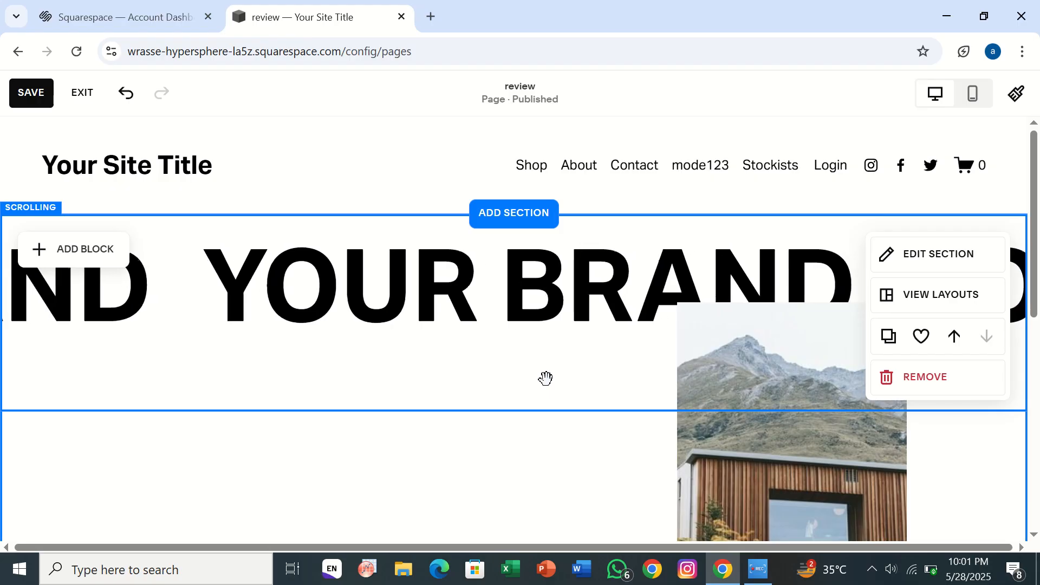
scroll(546, 378, up, 1)
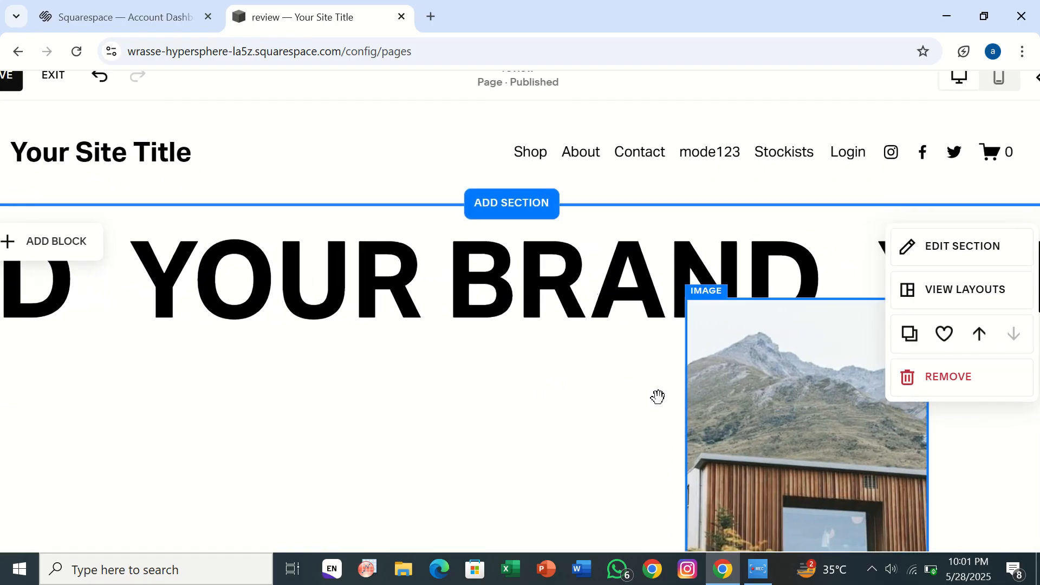
scroll(497, 382, down, 10)
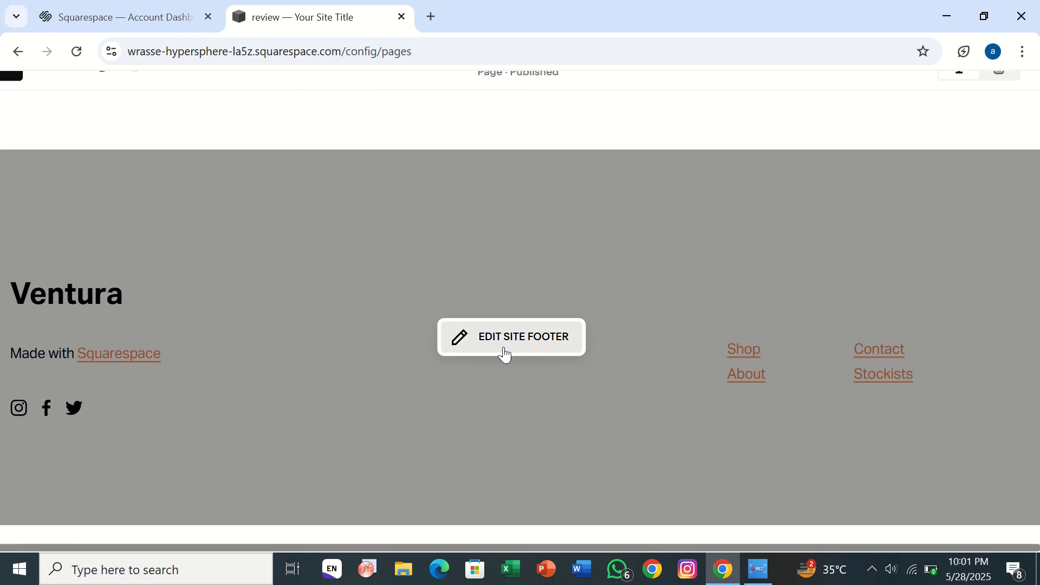
Add a Learn more Button block and a Map block to the site footer.
click(504, 354)
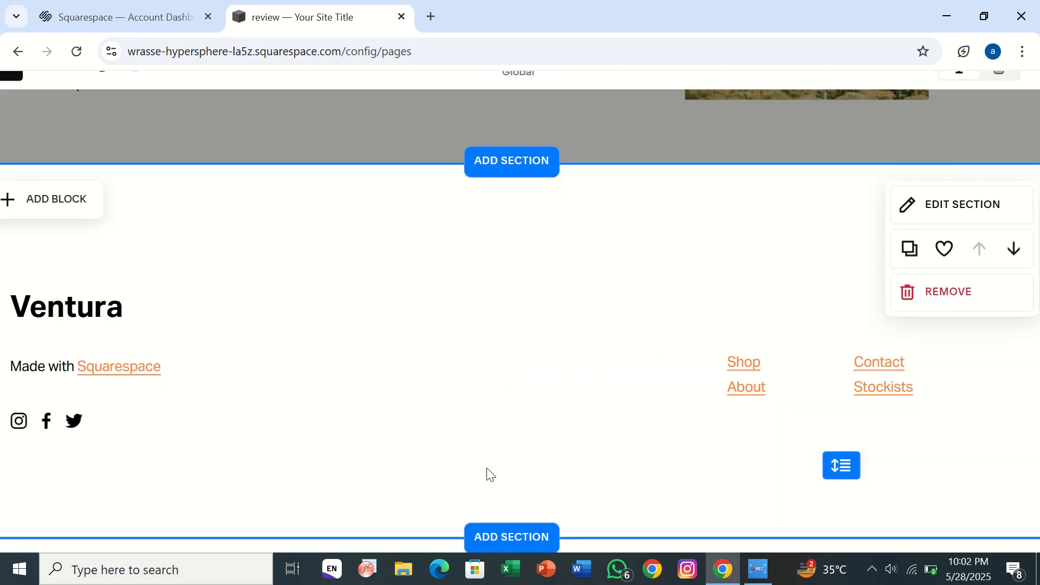
click(33, 199)
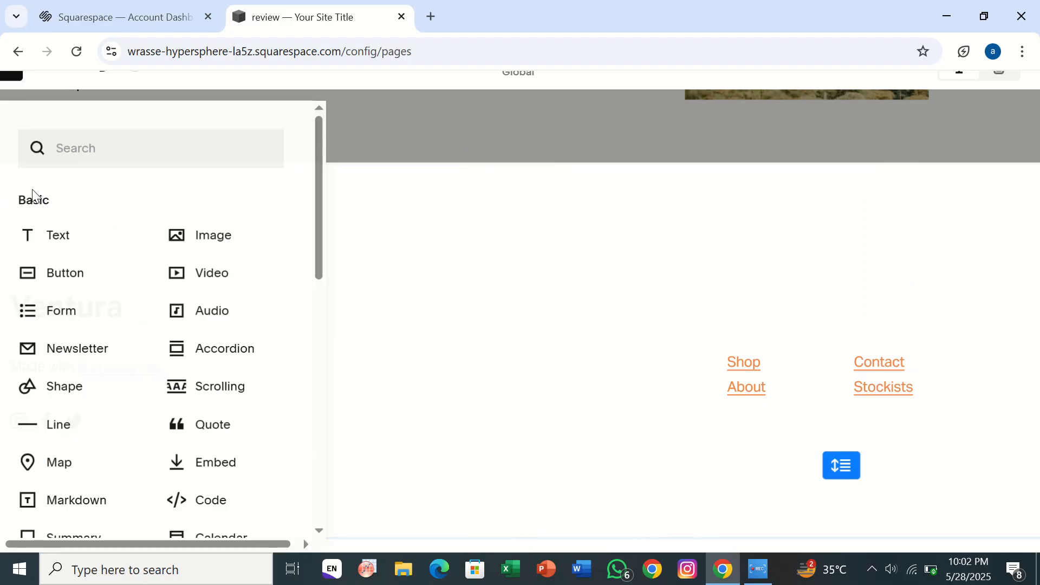
click(94, 286)
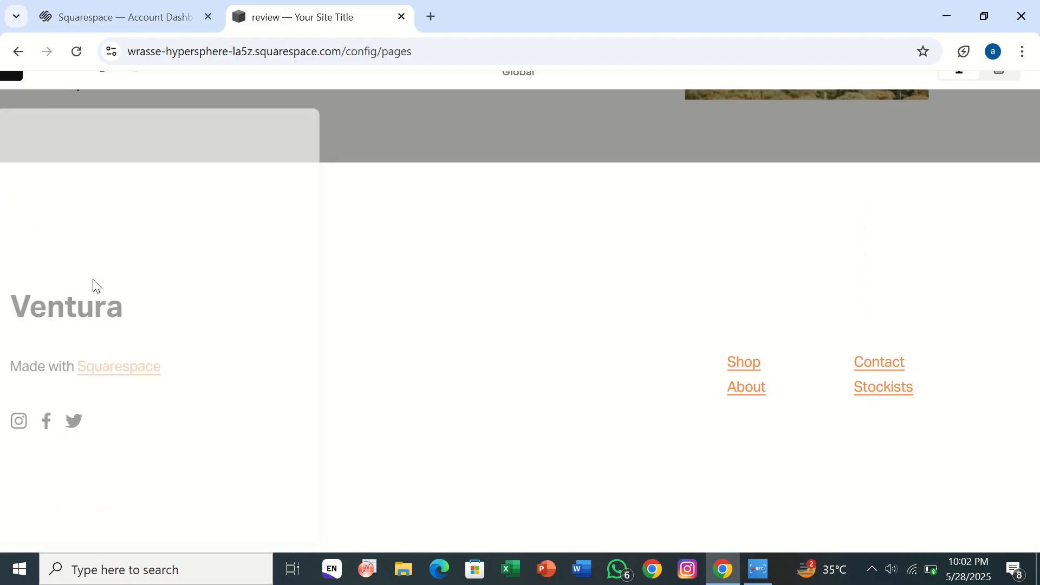
click(323, 431)
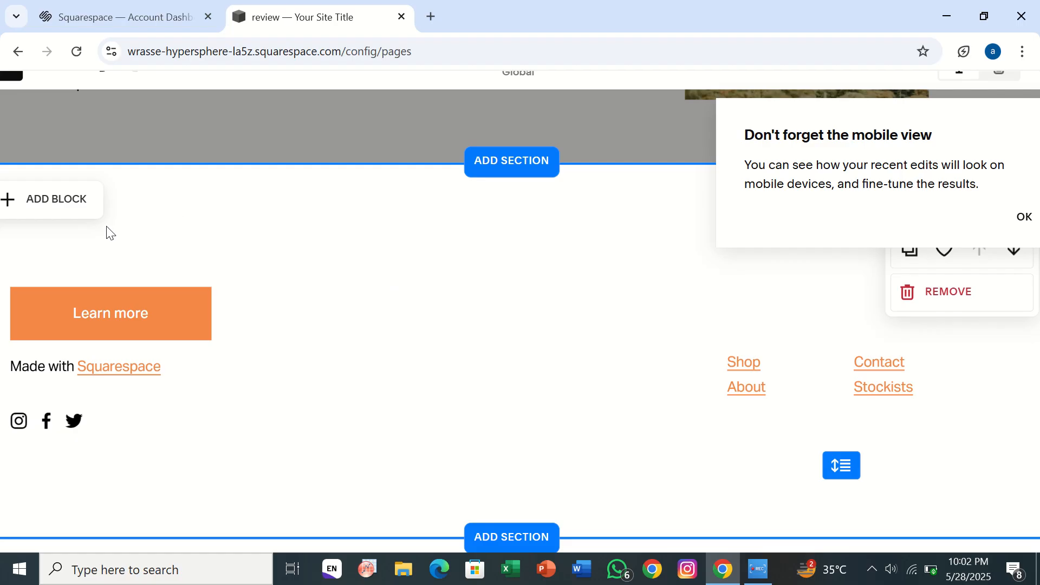
click(65, 218)
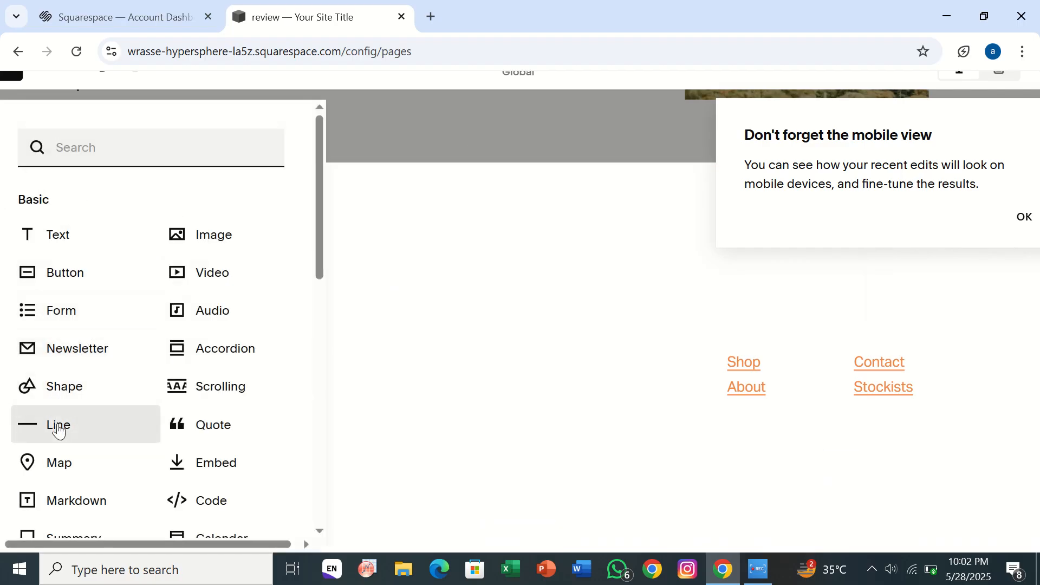
click(55, 479)
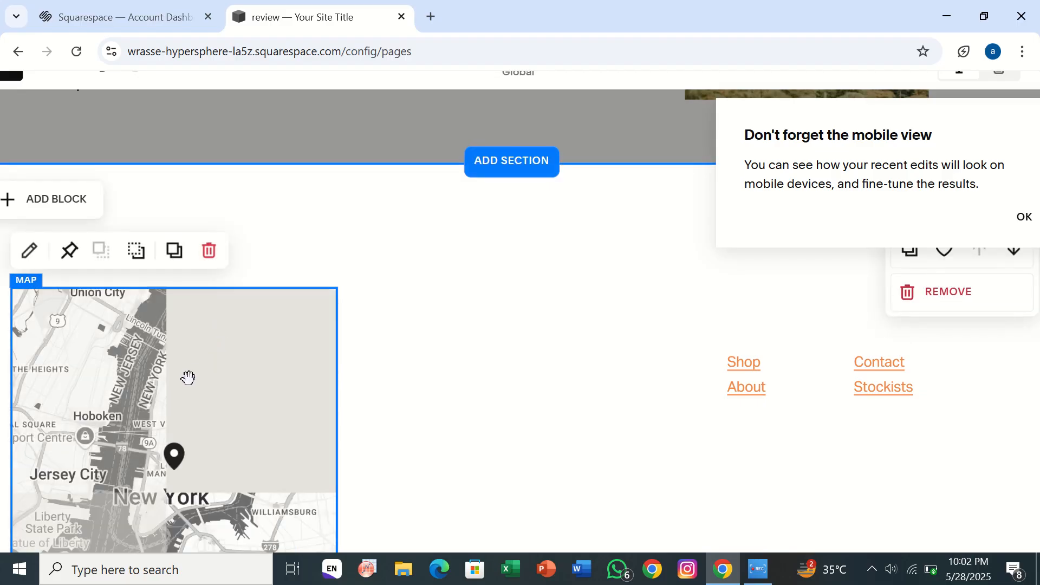
Dismiss the mobile view tip and exit the editor without saving the footer changes.
scroll(188, 377, down, 2)
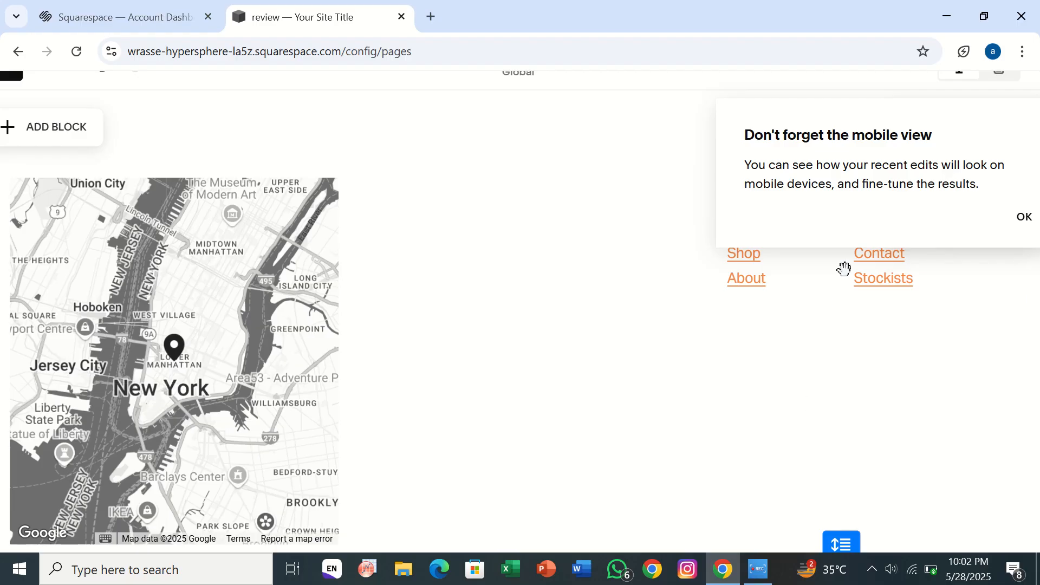
click(1020, 222)
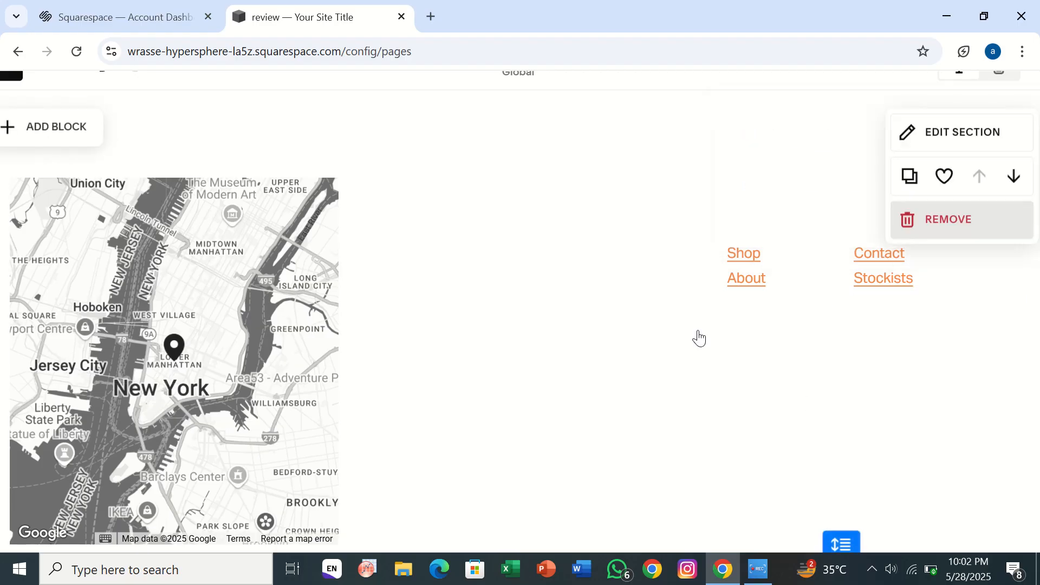
scroll(662, 325, up, 6)
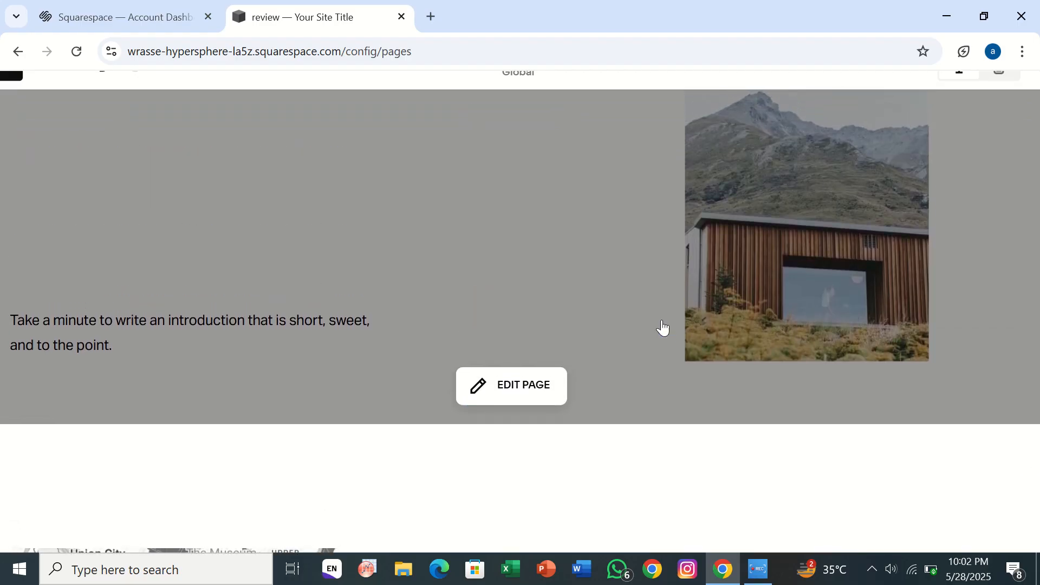
scroll(662, 325, up, 4)
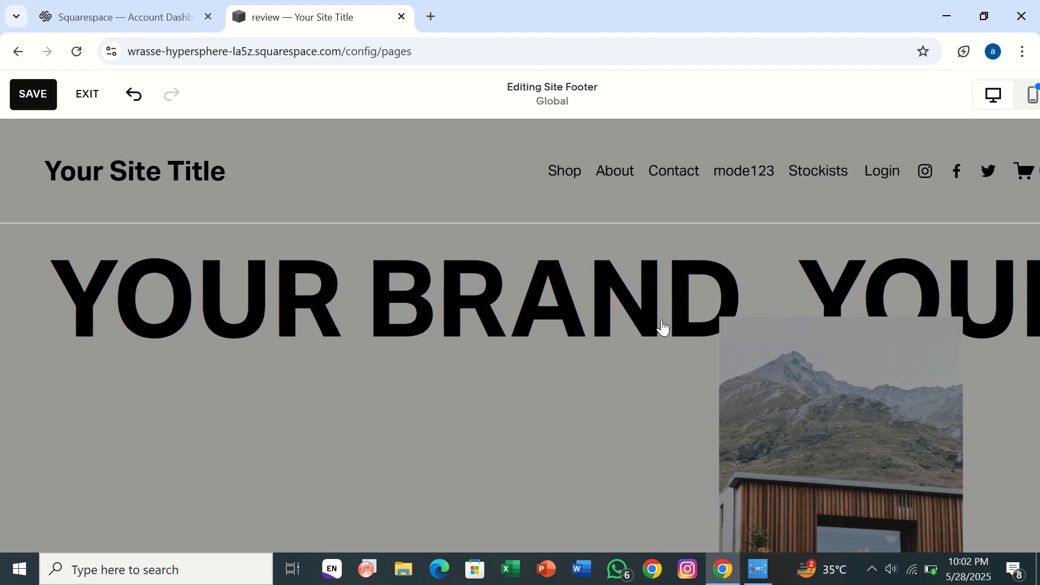
click(88, 97)
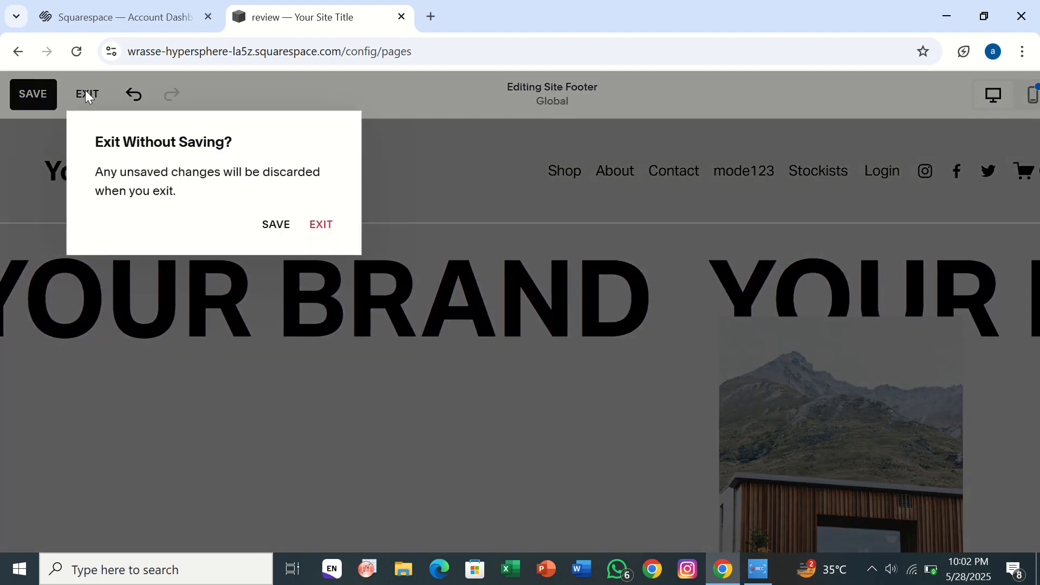
click(323, 222)
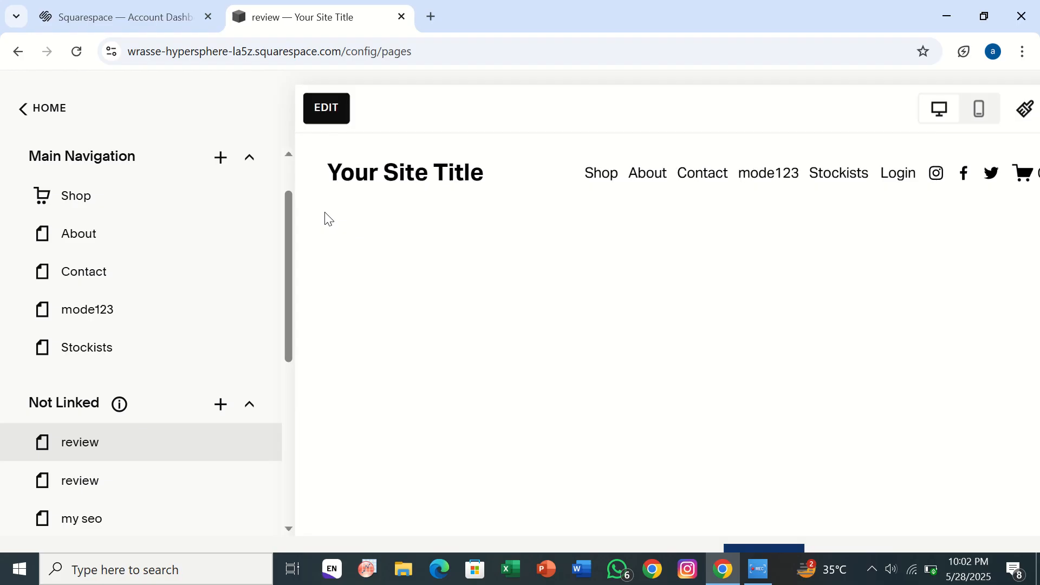
Drag the home page into Main Navigation between About and Contact.
scroll(183, 295, down, 1)
scroll(184, 294, up, 2)
scroll(184, 295, down, 5)
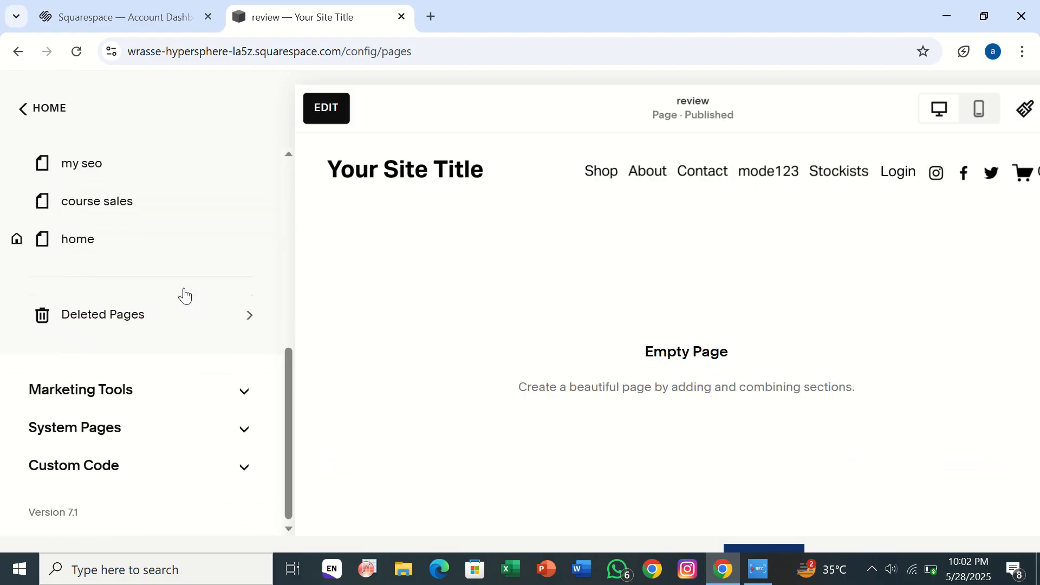
drag(114, 247, 134, 386)
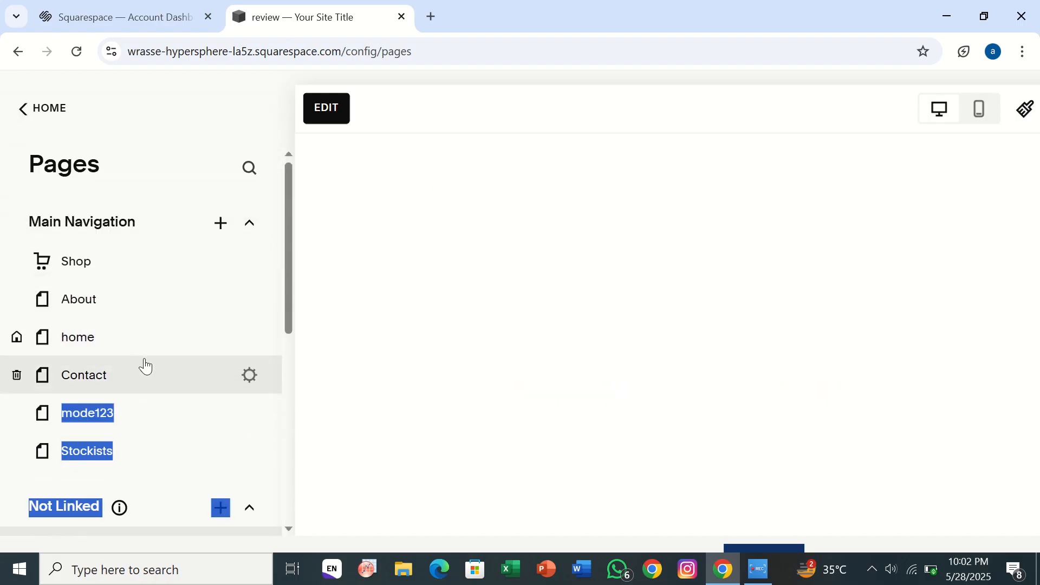
click(248, 312)
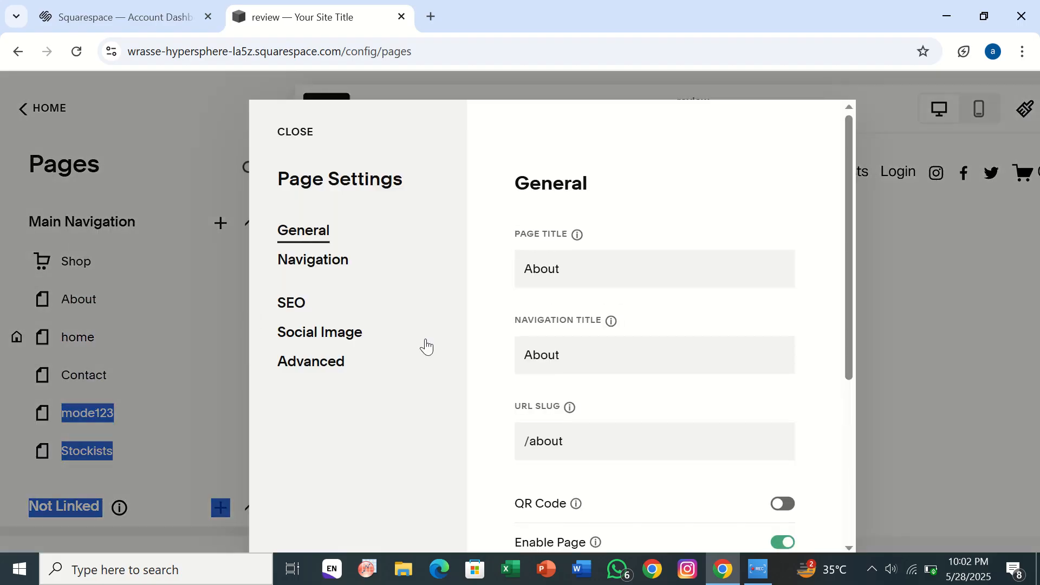
click(916, 242)
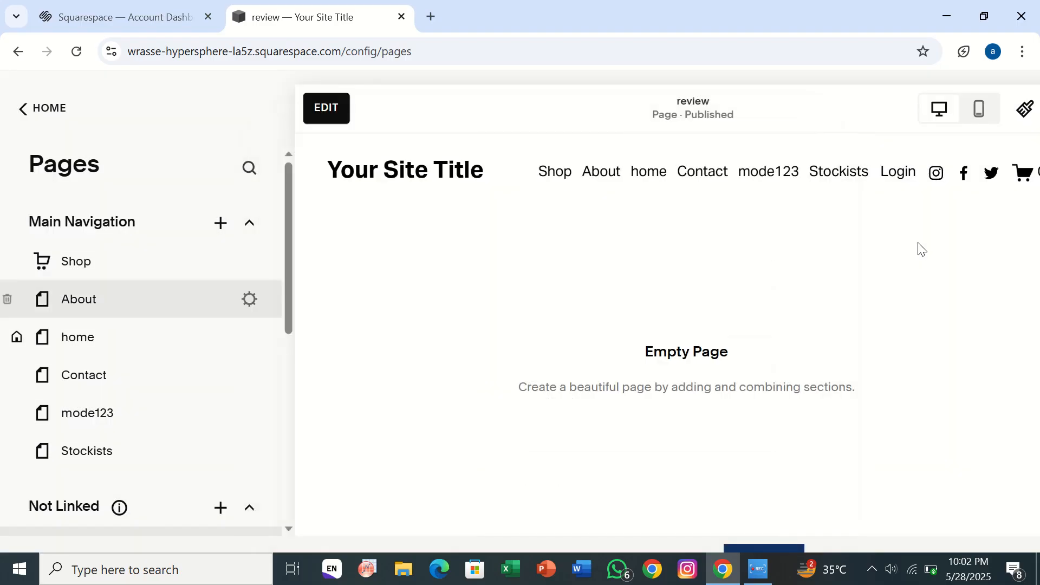